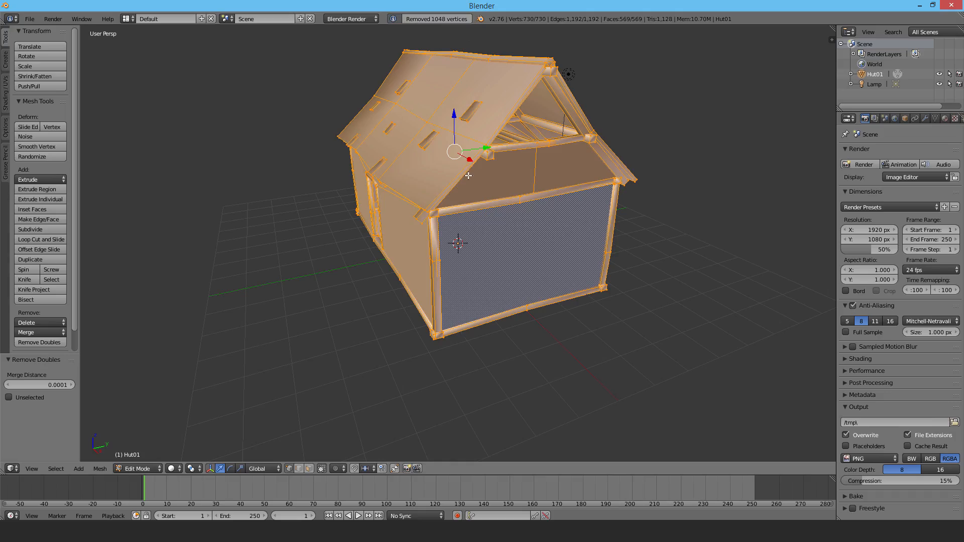
# Switch the hut from Edit Mode to Object Mode and set the viewport shading to Material
pyautogui.moveTo(467, 175); pyautogui.dragTo(604, 158, button='middle')
pyautogui.click(143, 468)
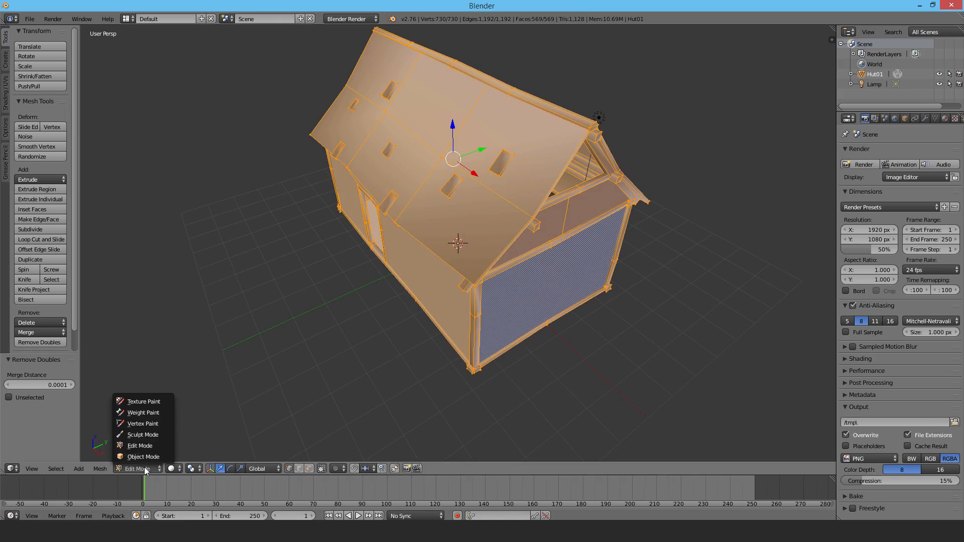
pyautogui.click(143, 457)
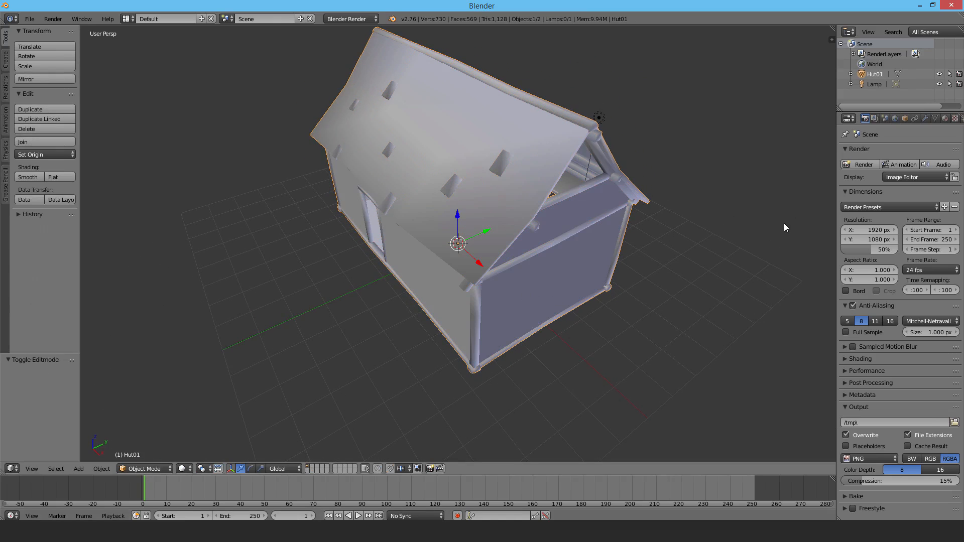
pyautogui.click(183, 468)
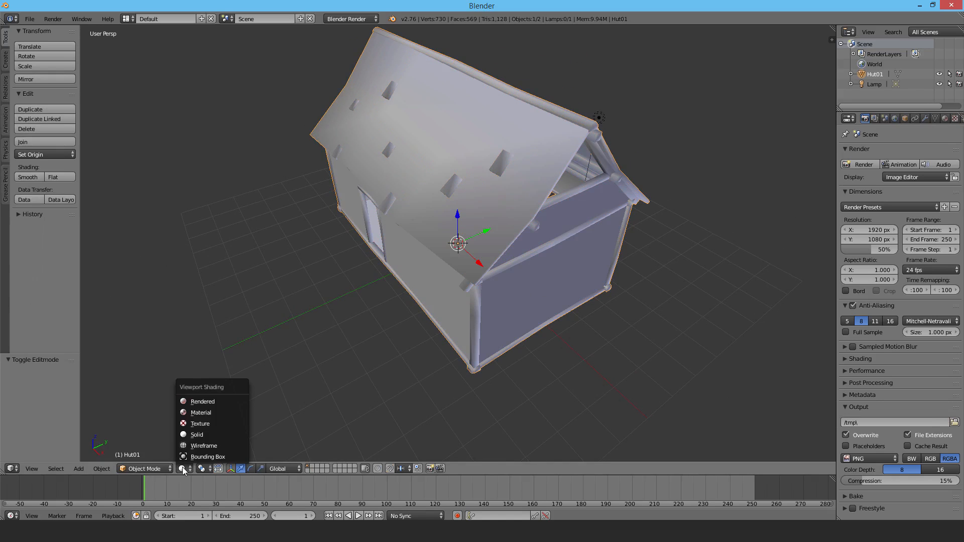
pyautogui.click(217, 411)
# Replace the image of the hut material's texture with Hut_alb.tif from the WoodenHut Textures folder
pyautogui.moveTo(542, 191); pyautogui.dragTo(562, 199, button='middle')
pyautogui.click(944, 119)
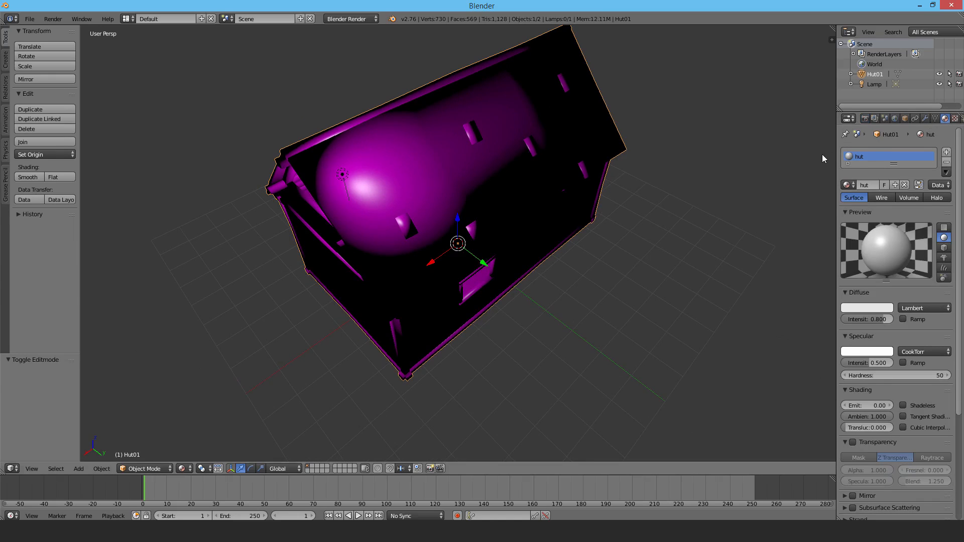
pyautogui.moveTo(835, 154); pyautogui.dragTo(755, 154)
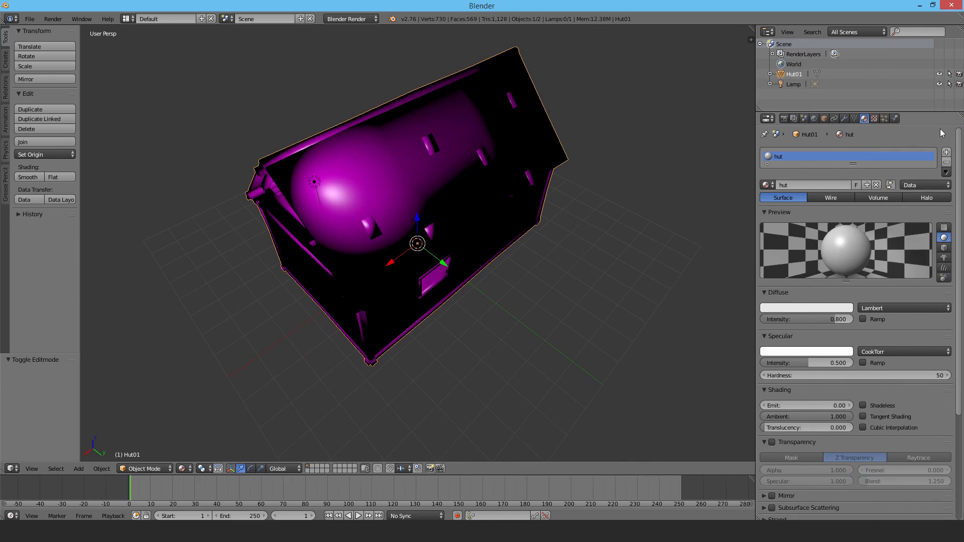
pyautogui.click(877, 120)
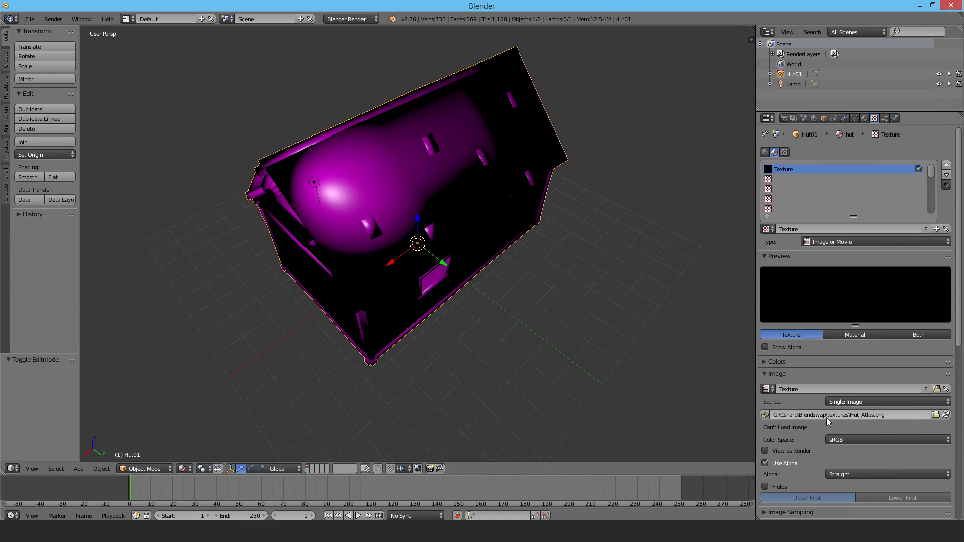
pyautogui.click(936, 415)
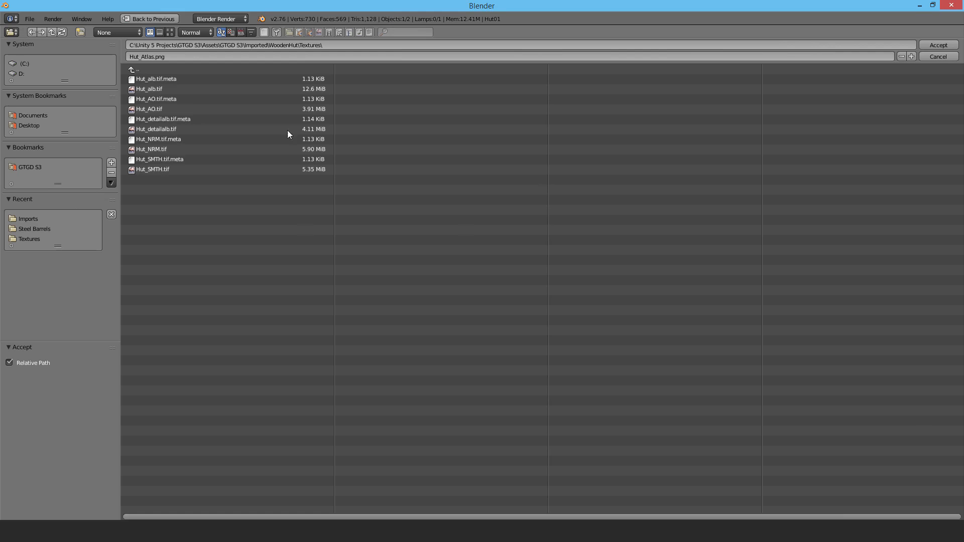
pyautogui.click(143, 89)
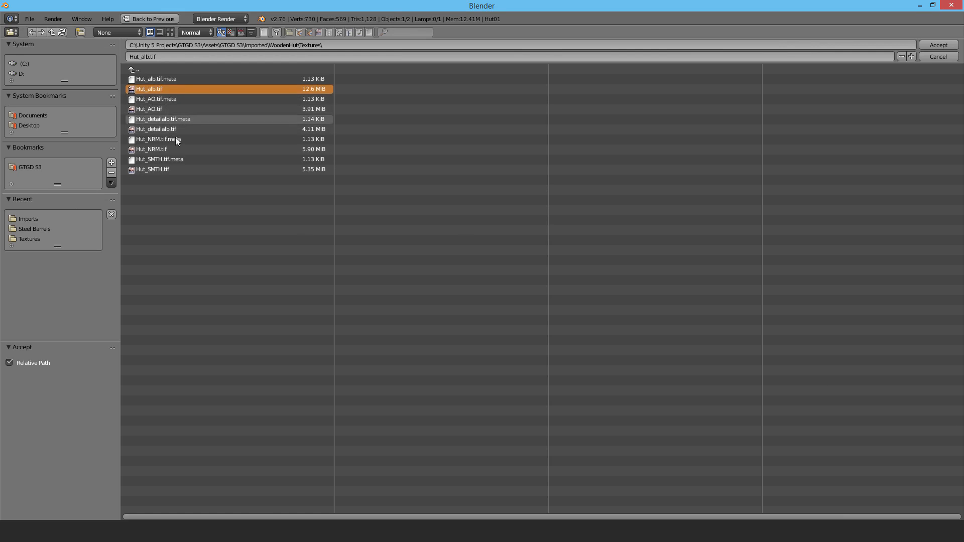
pyautogui.click(948, 47)
# Select the lamp and move it about 2.77 units in the negative X direction to light the hut's window side
pyautogui.moveTo(544, 227); pyautogui.dragTo(332, 210, button='middle')
pyautogui.click(792, 84)
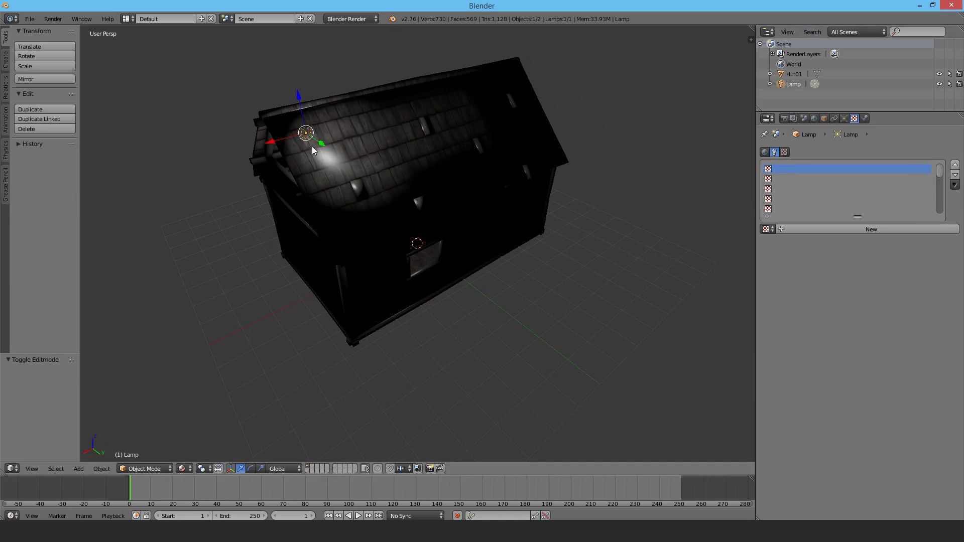
pyautogui.moveTo(311, 146); pyautogui.dragTo(502, 169)
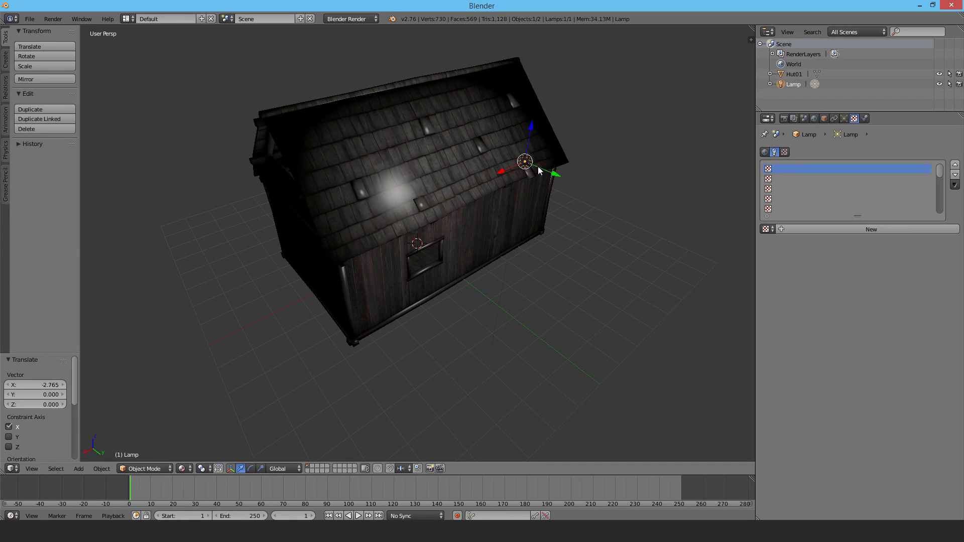
# Inspect the textured hut inside and out, and add a Solidify modifier to it
pyautogui.moveTo(532, 216); pyautogui.dragTo(532, 253, button='middle')
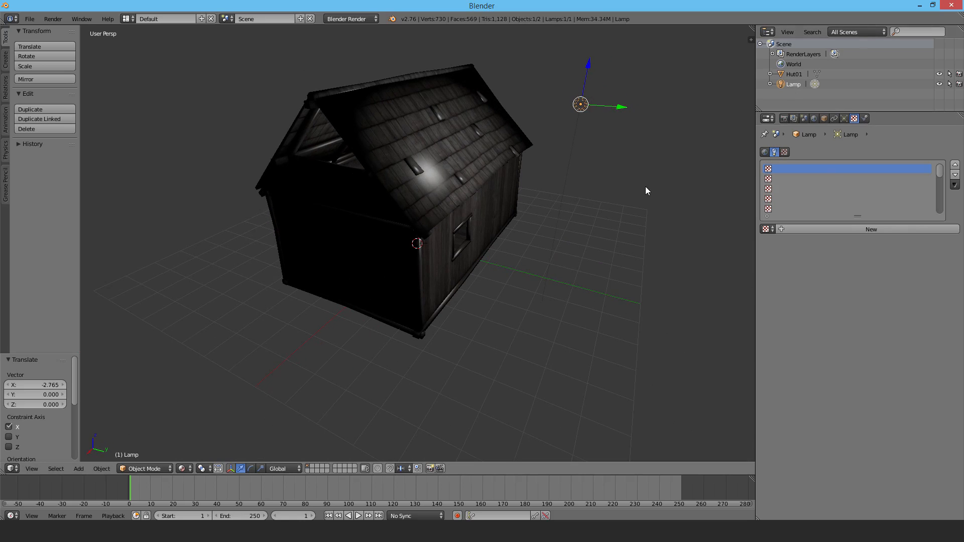
pyautogui.moveTo(472, 224); pyautogui.dragTo(495, 267, button='middle')
pyautogui.scroll(8, 422, 259)
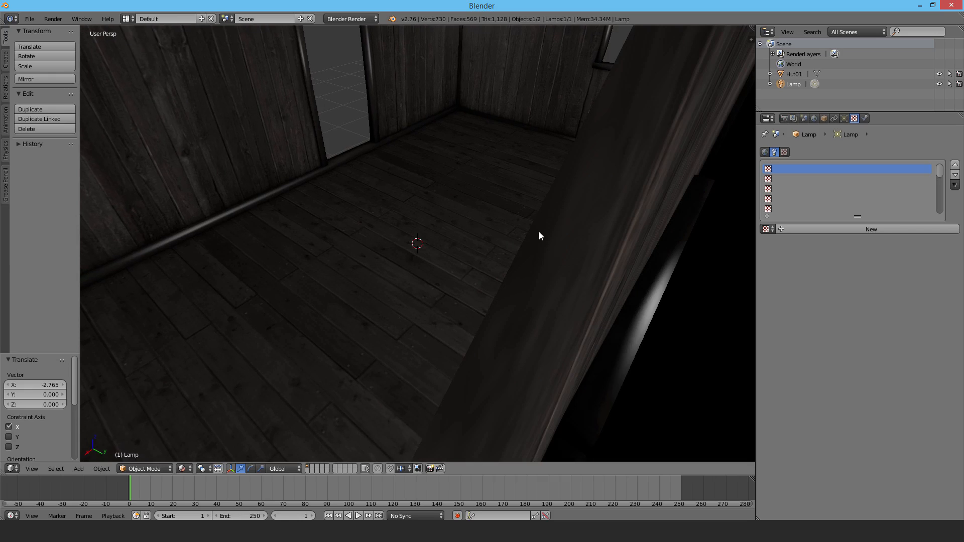
pyautogui.scroll(-10, 527, 246)
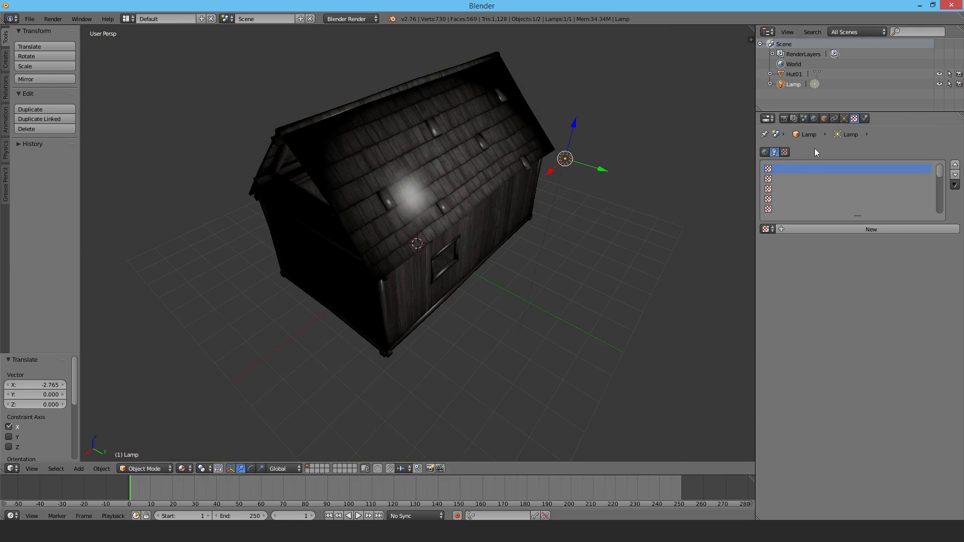
pyautogui.rightClick(449, 271)
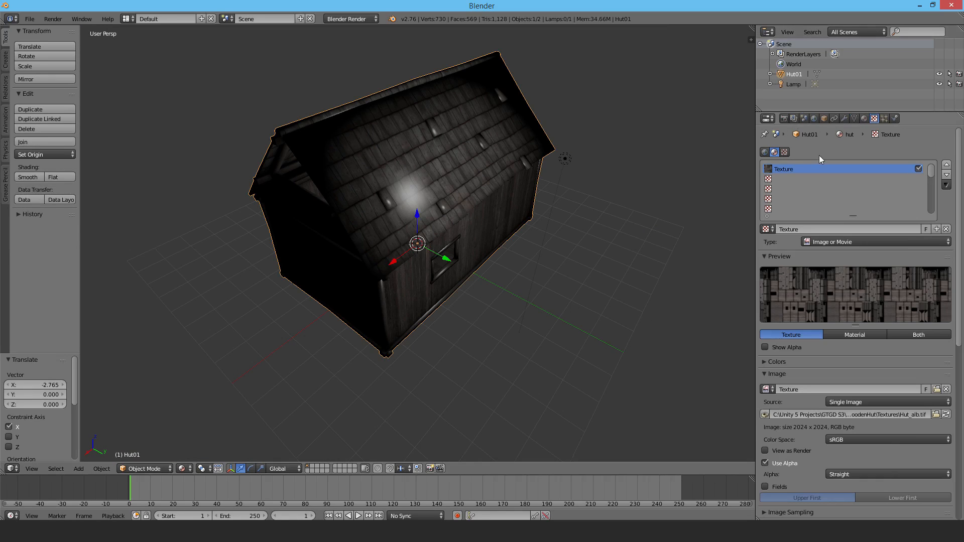
pyautogui.click(844, 119)
pyautogui.click(770, 155)
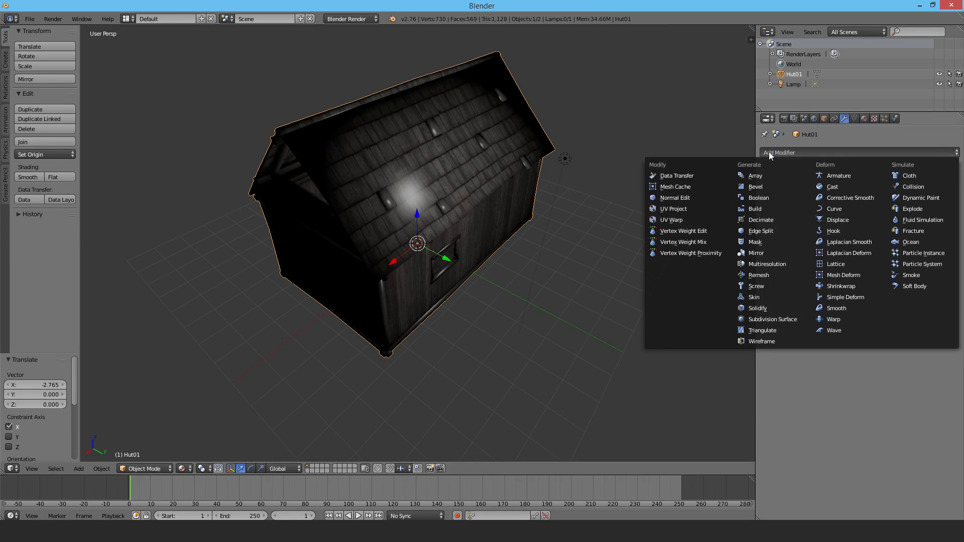
pyautogui.click(748, 309)
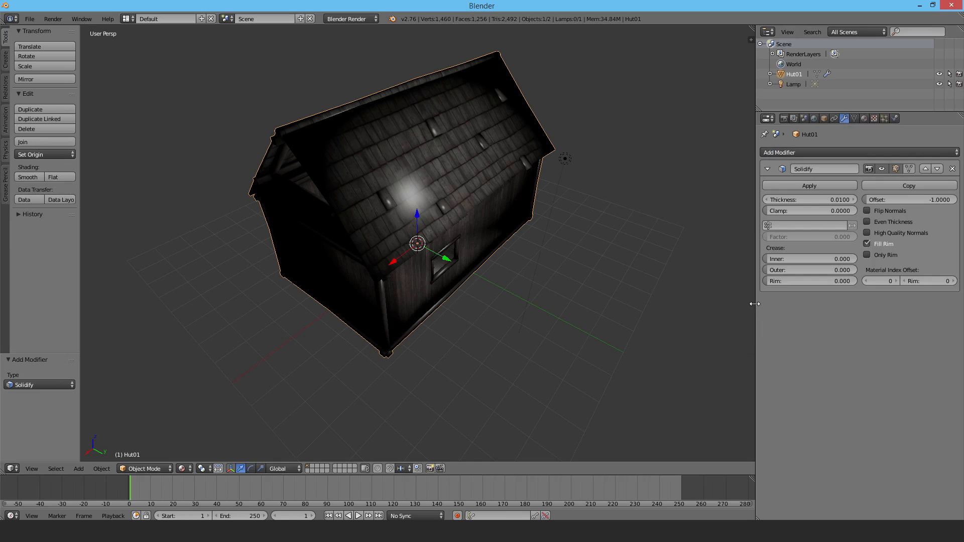
# Set the Solidify modifier's thickness to 0.2
pyautogui.doubleClick(809, 200)
pyautogui.press('BackSpace')
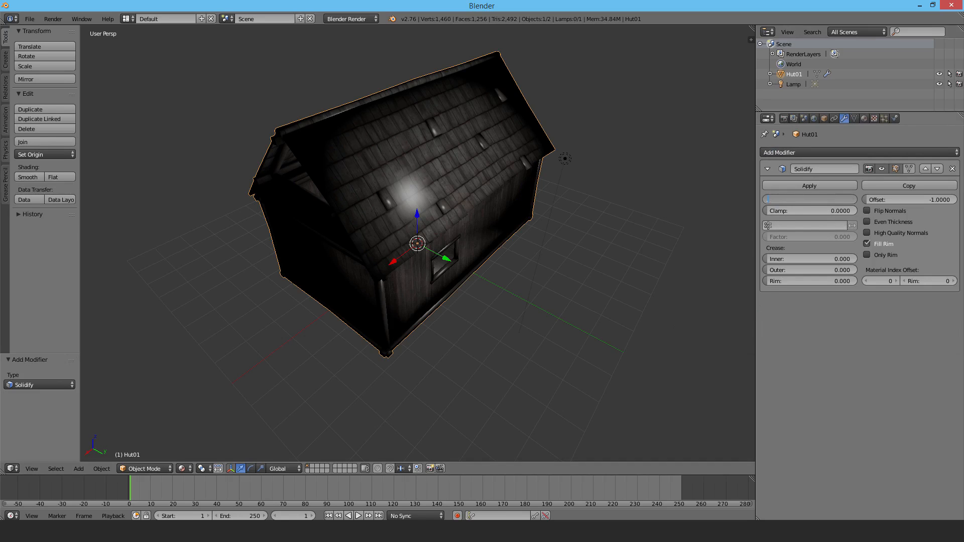
pyautogui.write('.2')
pyautogui.press('Return')
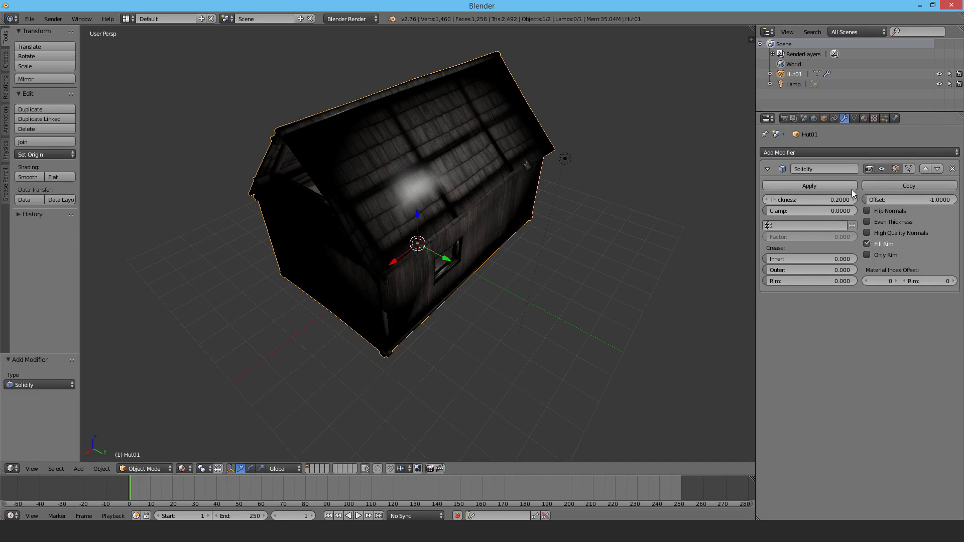
# Reduce the Solidify modifier's thickness and apply the modifier to the hut
pyautogui.click(840, 199)
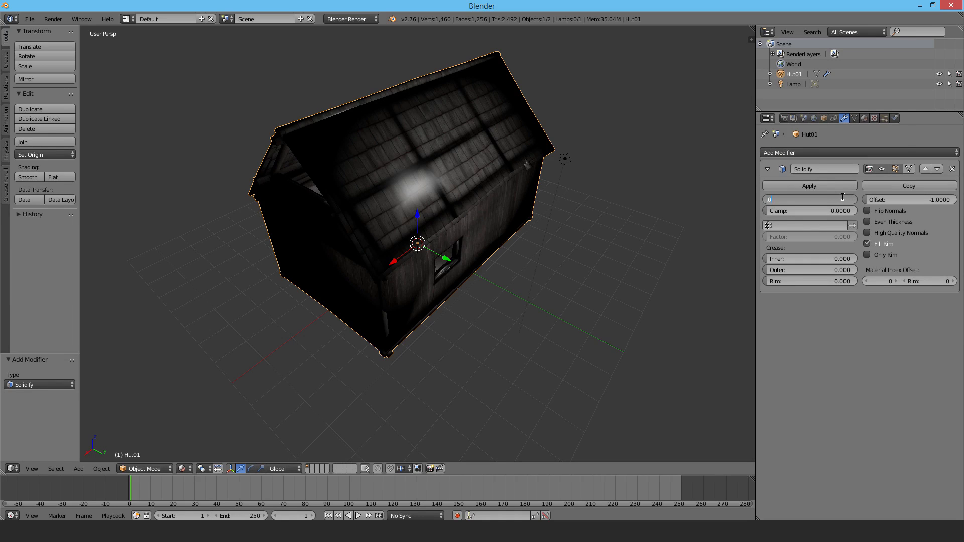
pyautogui.press('Return')
pyautogui.moveTo(431, 138)
pyautogui.mouseDown(button='middle')
pyautogui.moveTo(472, 118)
pyautogui.moveTo(501, 145)
pyautogui.moveTo(436, 145)
pyautogui.mouseUp(button='middle')
pyautogui.click(782, 185)
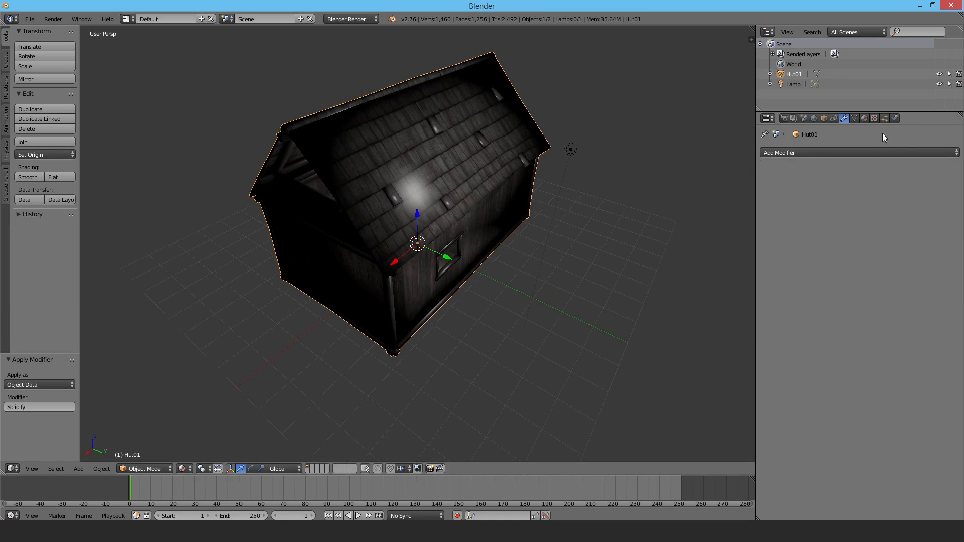
# Enable Fracture physics on the hut with the Fast Bisect + Fill algorithm and hut as the inner material
pyautogui.click(894, 119)
pyautogui.click(806, 210)
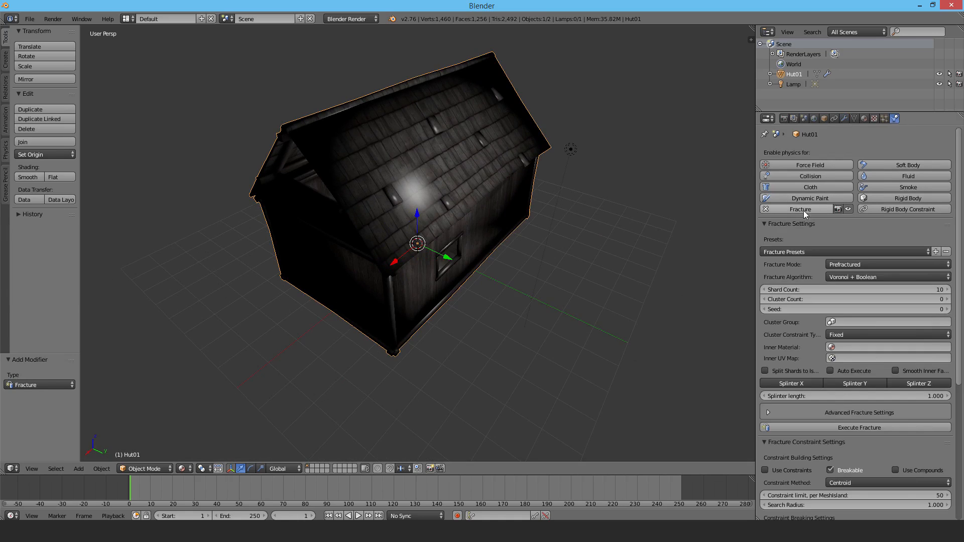
pyautogui.click(856, 277)
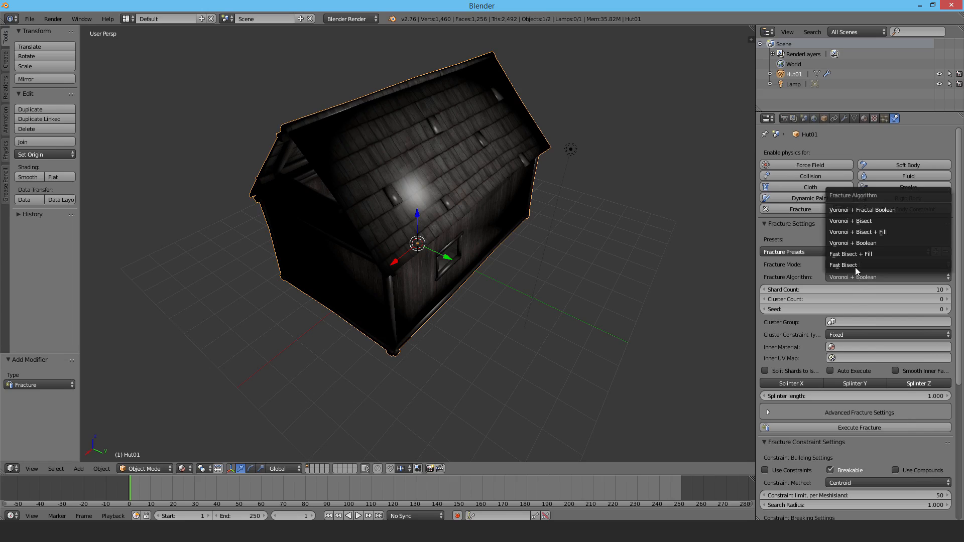
pyautogui.click(849, 254)
pyautogui.click(837, 347)
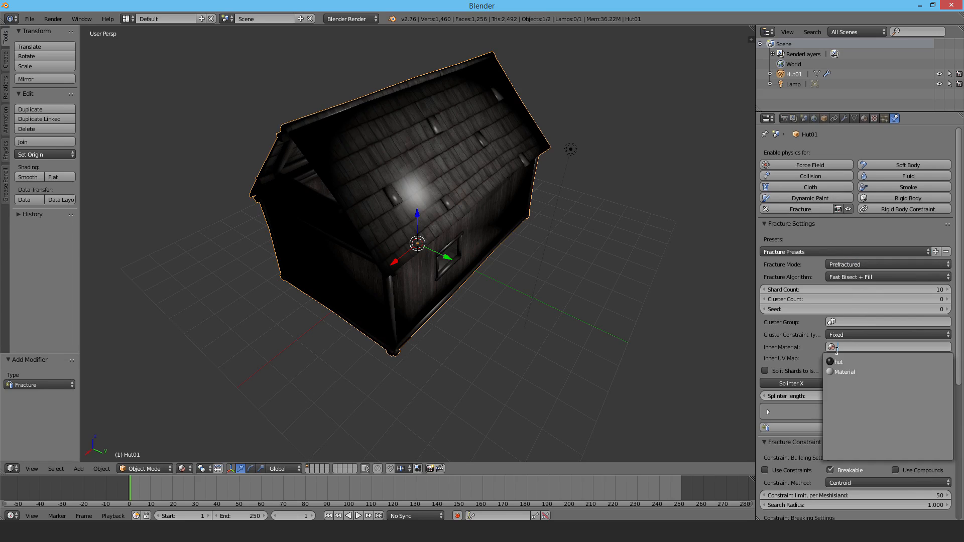
pyautogui.click(838, 362)
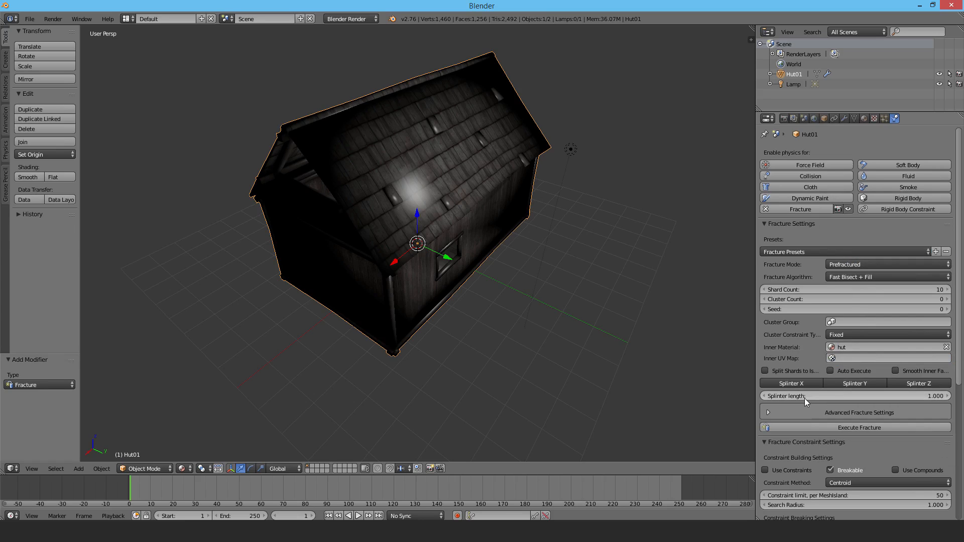
# Set the fracture's shard count to 6 and execute the fracture
pyautogui.click(853, 289)
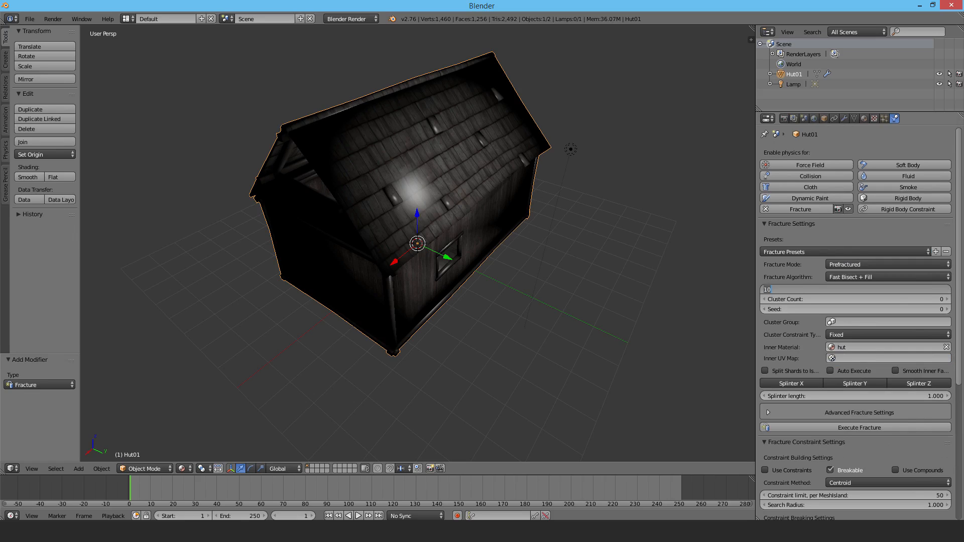
pyautogui.write('6')
pyautogui.press('Return')
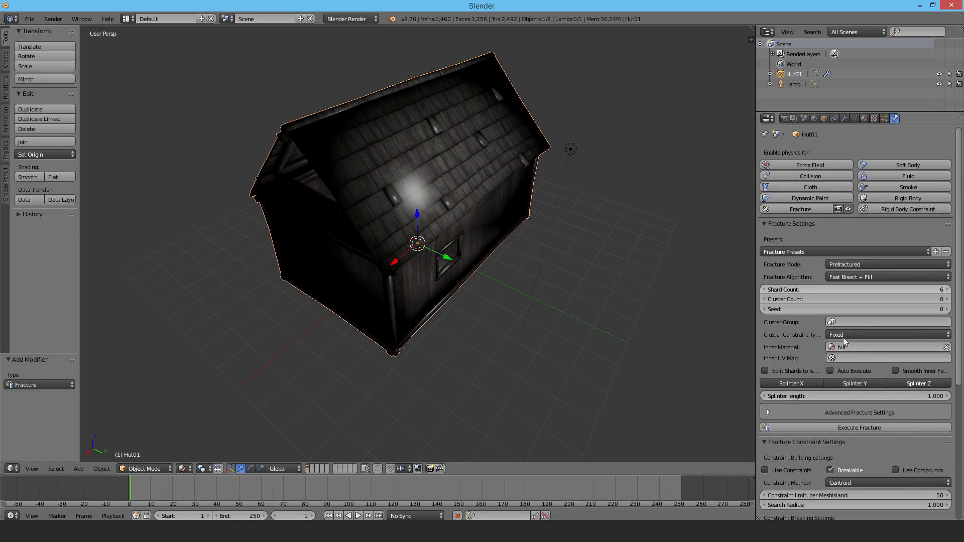
pyautogui.click(791, 427)
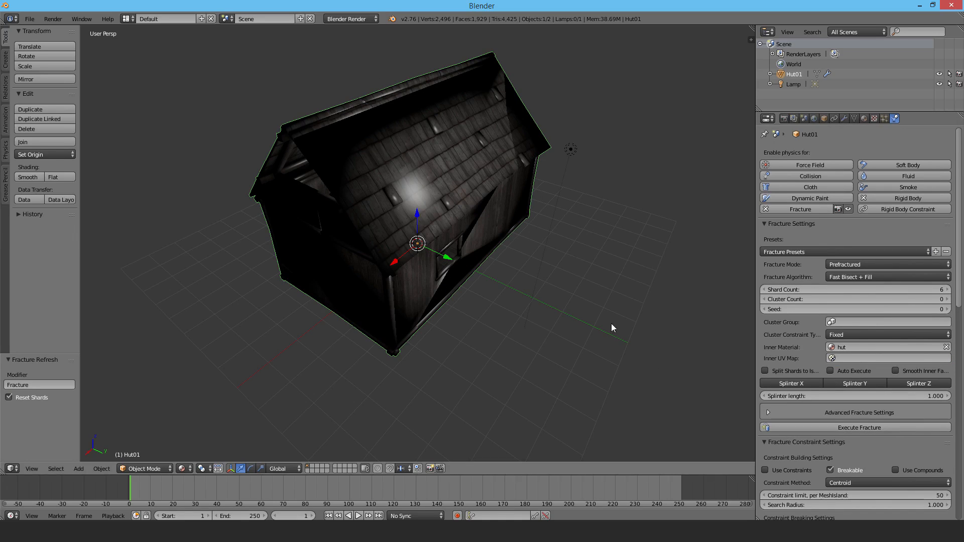
# Convert the fractured hut to separate shard objects and hide the original Hut01
pyautogui.moveTo(610, 324); pyautogui.dragTo(582, 296, button='middle')
pyautogui.scroll(-12, 841, 302)
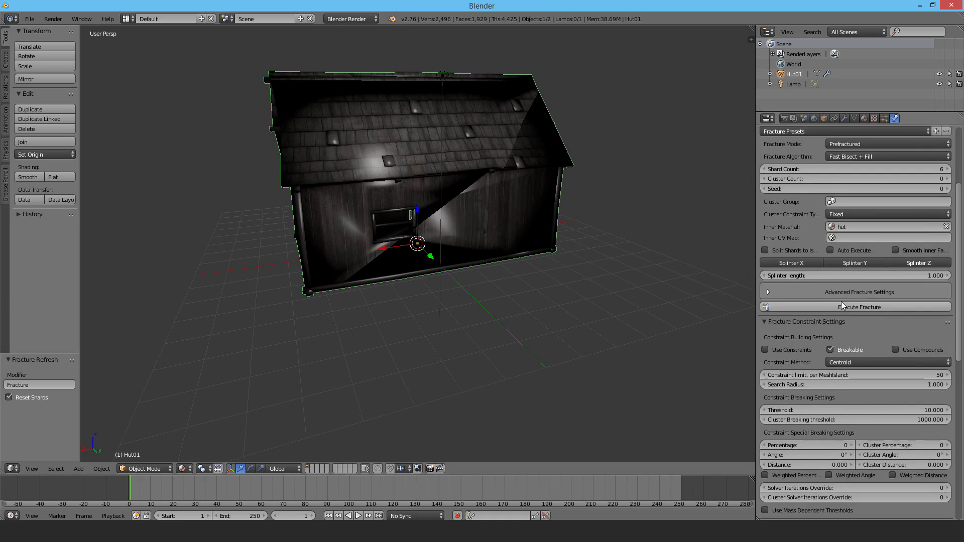
pyautogui.click(832, 408)
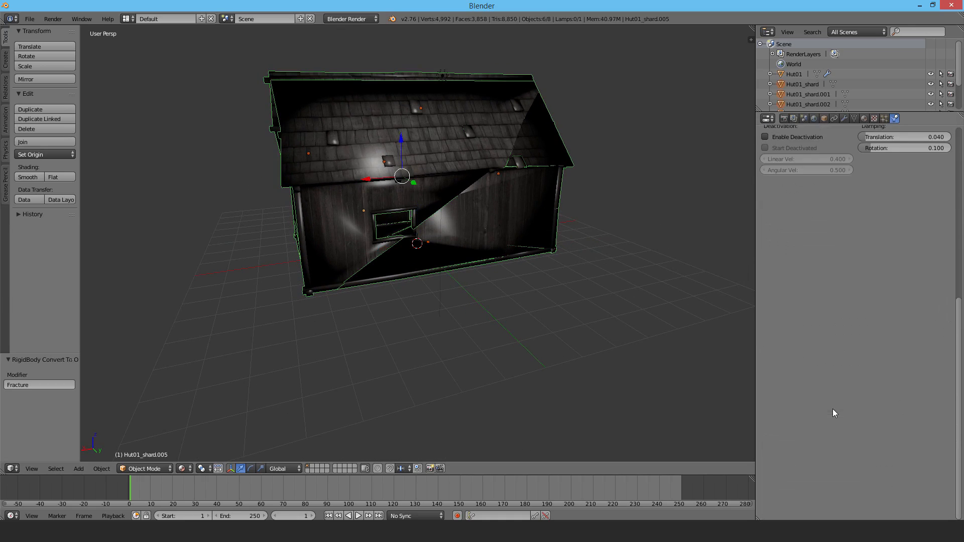
pyautogui.click(930, 75)
# Move four of the hut's shards apart to inspect the fractured pieces
pyautogui.moveTo(494, 227); pyautogui.dragTo(537, 286, button='right')
pyautogui.moveTo(547, 230); pyautogui.dragTo(663, 212, button='right')
pyautogui.moveTo(288, 134); pyautogui.dragTo(316, 247, button='right')
pyautogui.moveTo(316, 247); pyautogui.dragTo(427, 273, button='middle')
pyautogui.moveTo(428, 281); pyautogui.dragTo(293, 348, button='right')
pyautogui.moveTo(293, 348); pyautogui.dragTo(460, 255, button='middle')
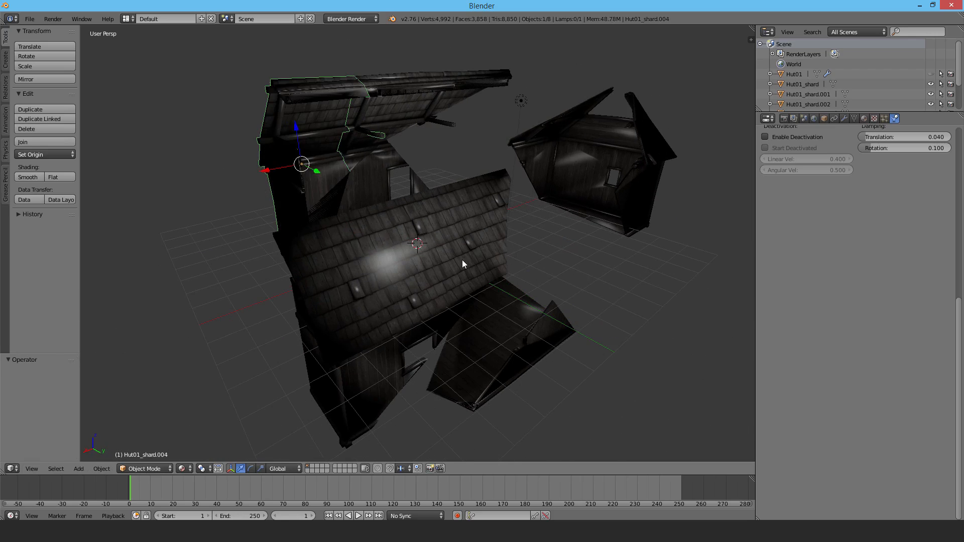
# Undo all the shard moves to reassemble the hut
pyautogui.hotkey('ctrl', 'z')
pyautogui.hotkey('ctrl', 'z')
pyautogui.hotkey('ctrl', 'z')
pyautogui.hotkey('ctrl', 'z')
pyautogui.hotkey('ctrl', 'z')
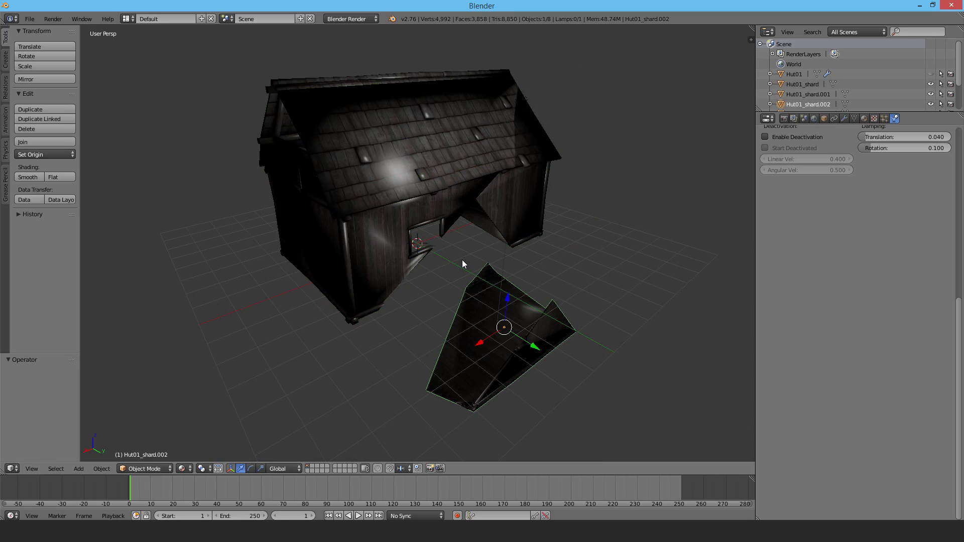
pyautogui.hotkey('ctrl', 'z')
pyautogui.moveTo(512, 248); pyautogui.dragTo(636, 189, button='middle')
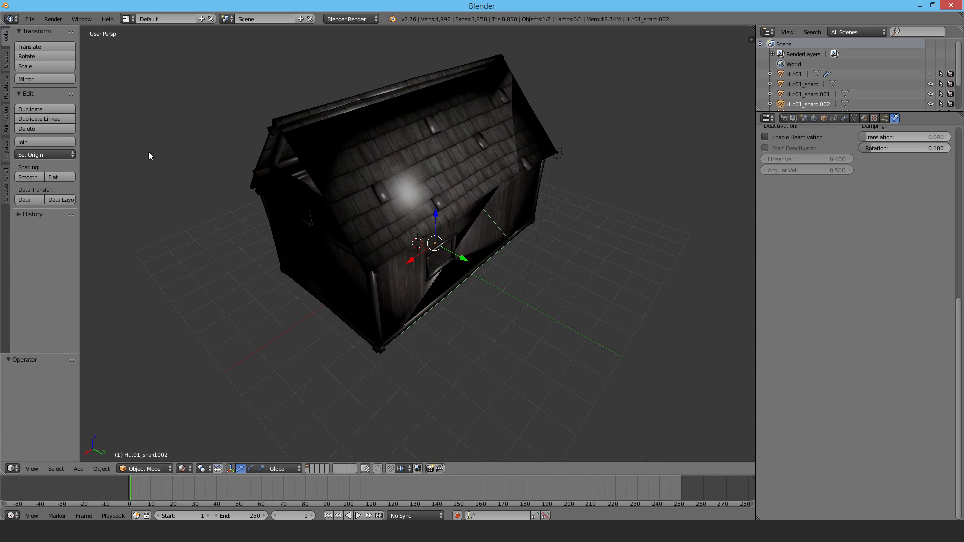
# Save the scene as Fractured Hut.blend in the project's WoodenHut folder
pyautogui.click(28, 19)
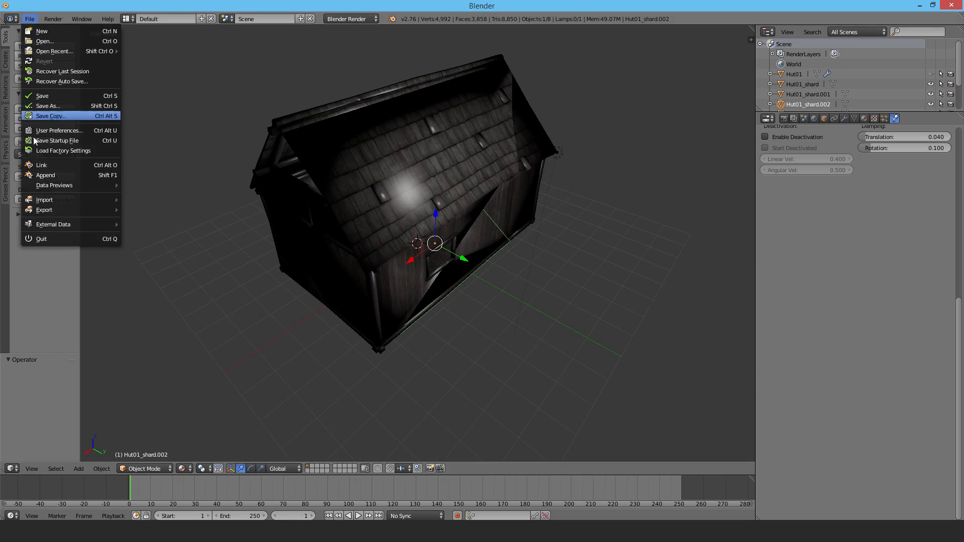
pyautogui.click(49, 106)
pyautogui.click(149, 55)
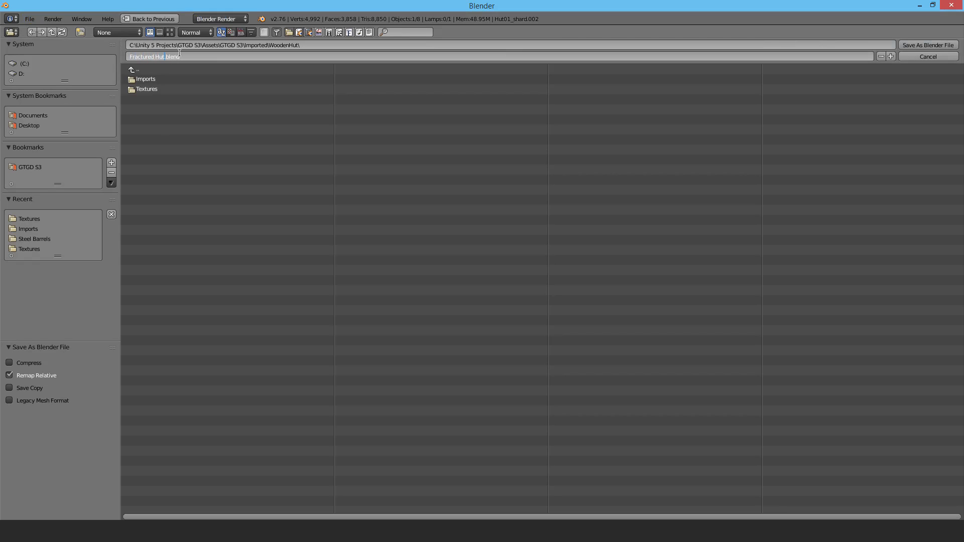
pyautogui.write('Fractured Hut')
pyautogui.press('Return')
pyautogui.click(905, 45)
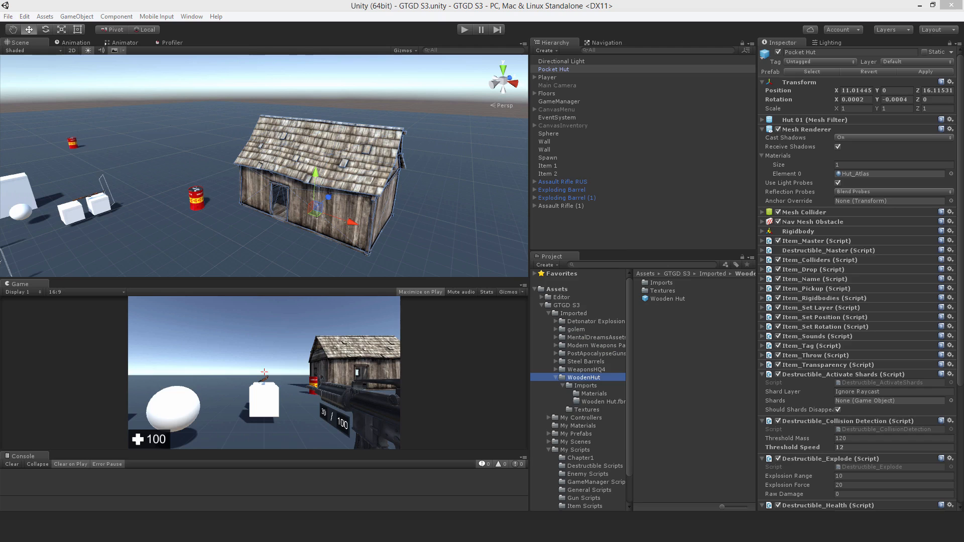
# Switch to Unity, add the Fractured Hut model to the scene and move it about 8.6 units along X
pyautogui.hotkey('alt', 'Tab')
pyautogui.moveTo(660, 307); pyautogui.dragTo(587, 235)
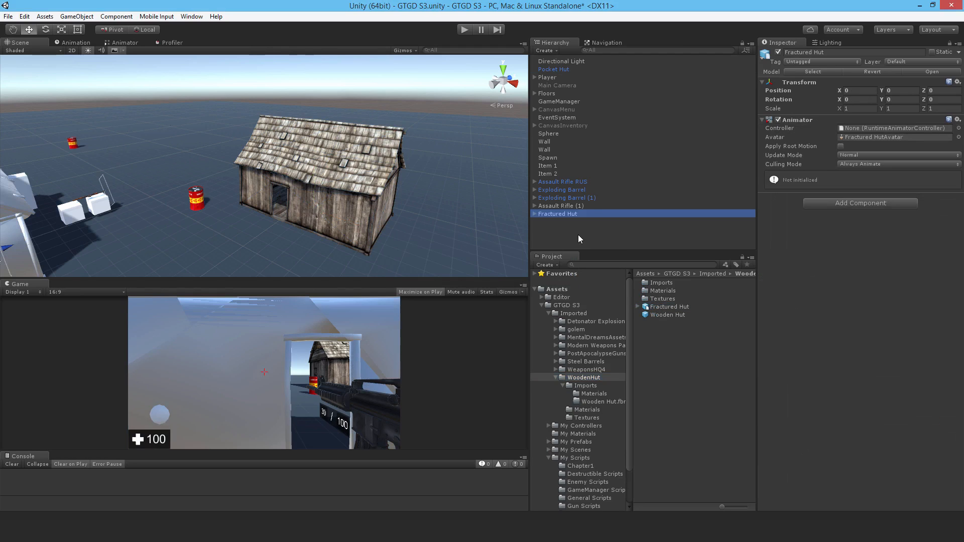
pyautogui.moveTo(352, 157); pyautogui.dragTo(224, 177, button='right')
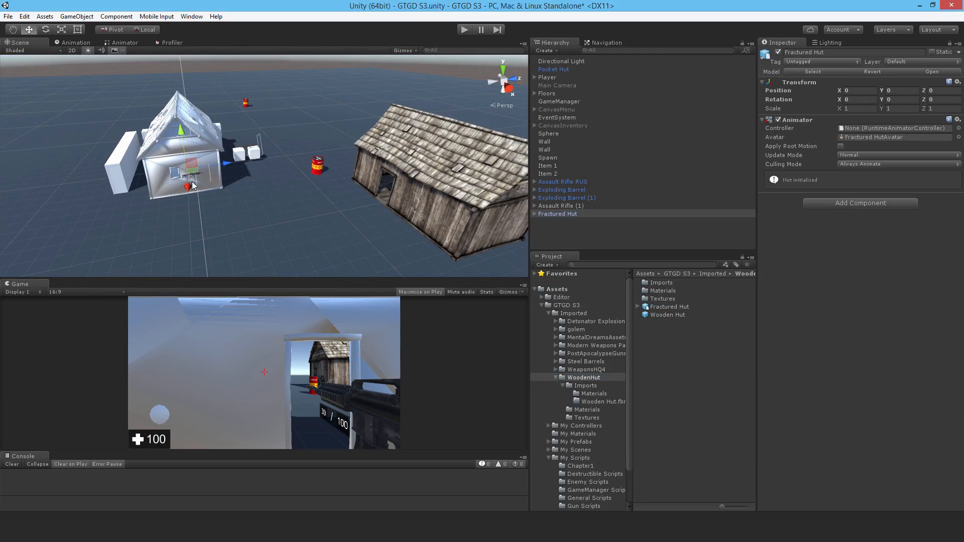
pyautogui.moveTo(192, 186); pyautogui.dragTo(205, 263)
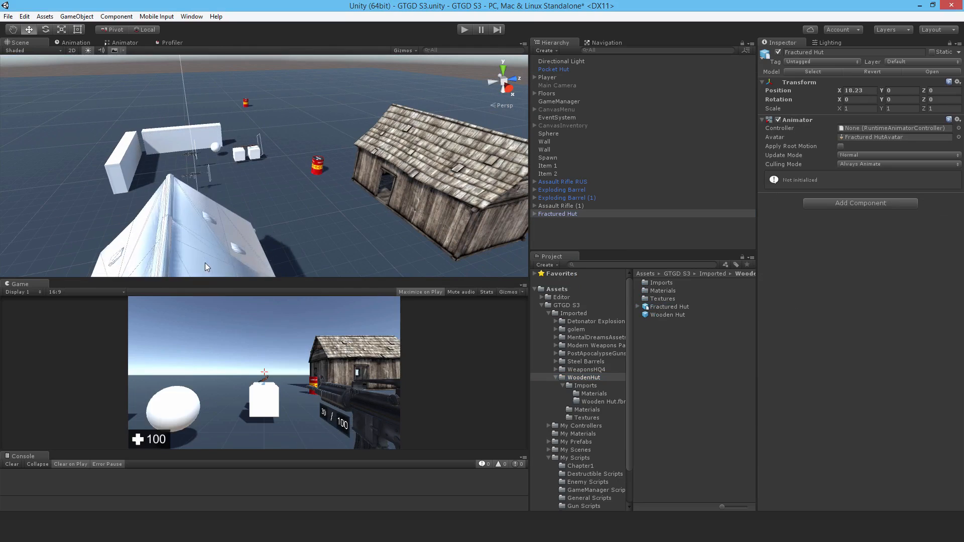
# Delete the original Hut01 object from inside Fractured Hut, accepting the break of the prefab instance
pyautogui.click(534, 214)
pyautogui.click(557, 222)
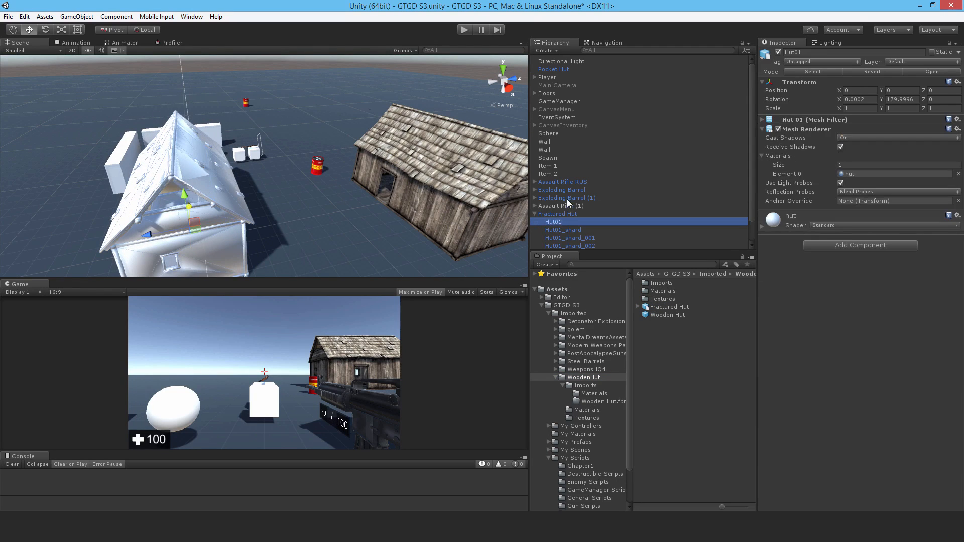
pyautogui.scroll(-2, 567, 200)
pyautogui.press('Delete')
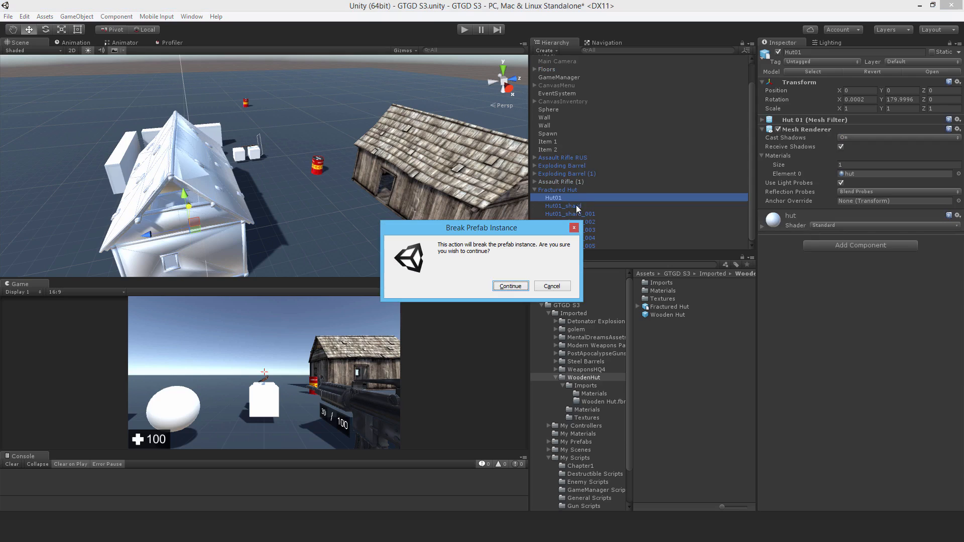
pyautogui.click(511, 285)
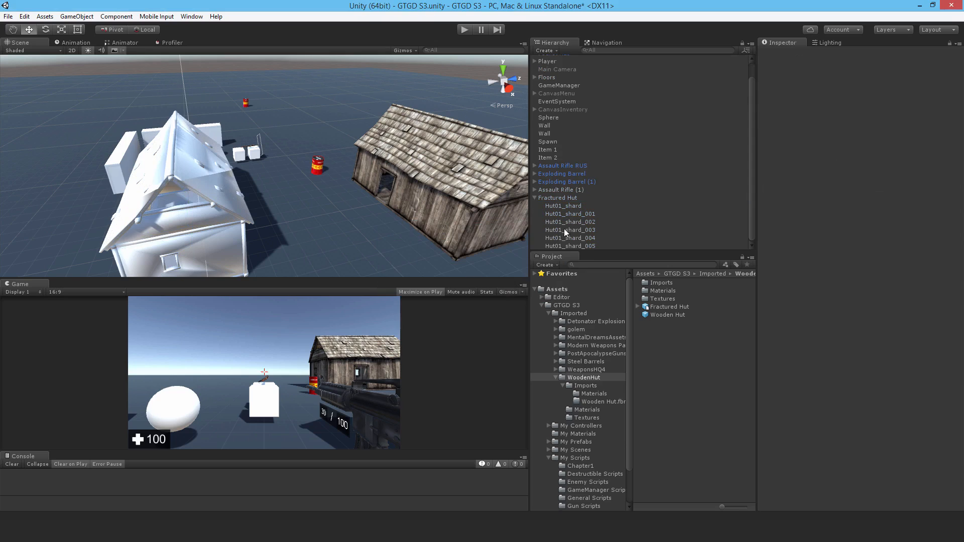
# Compare the shards' imported hut material with the original Hut_Atlas material in the WoodenHut Imports folder
pyautogui.click(575, 205)
pyautogui.keyDown('shift'); pyautogui.click(595, 246); pyautogui.keyUp('shift')
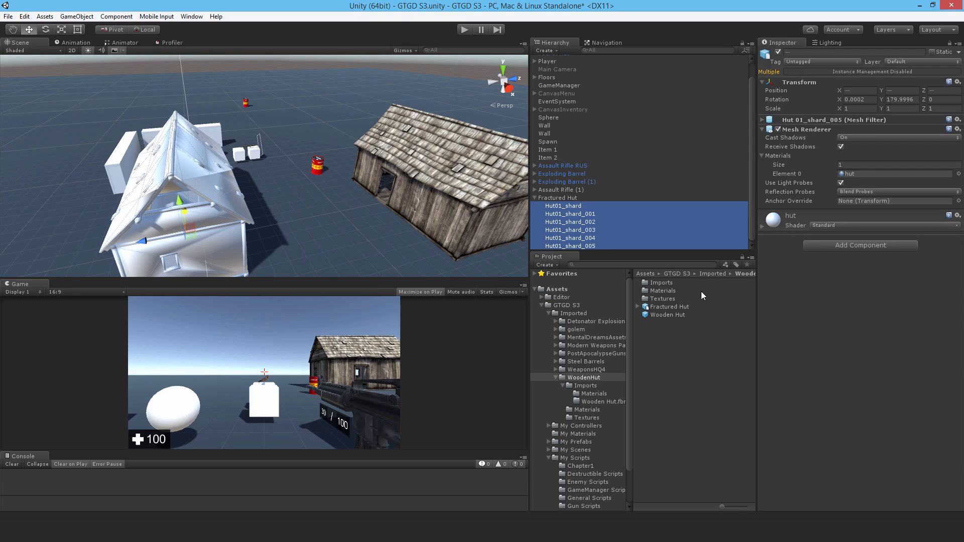
pyautogui.doubleClick(663, 291)
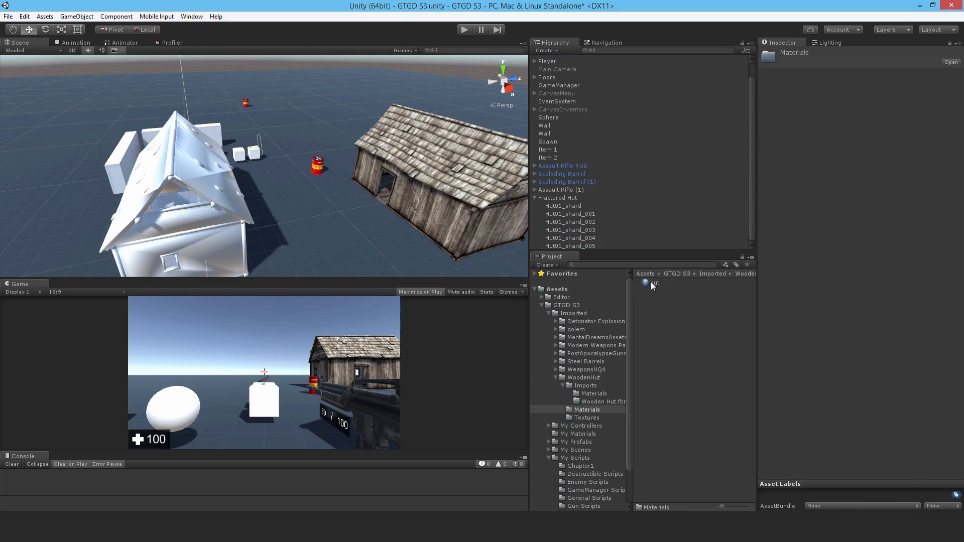
pyautogui.click(653, 284)
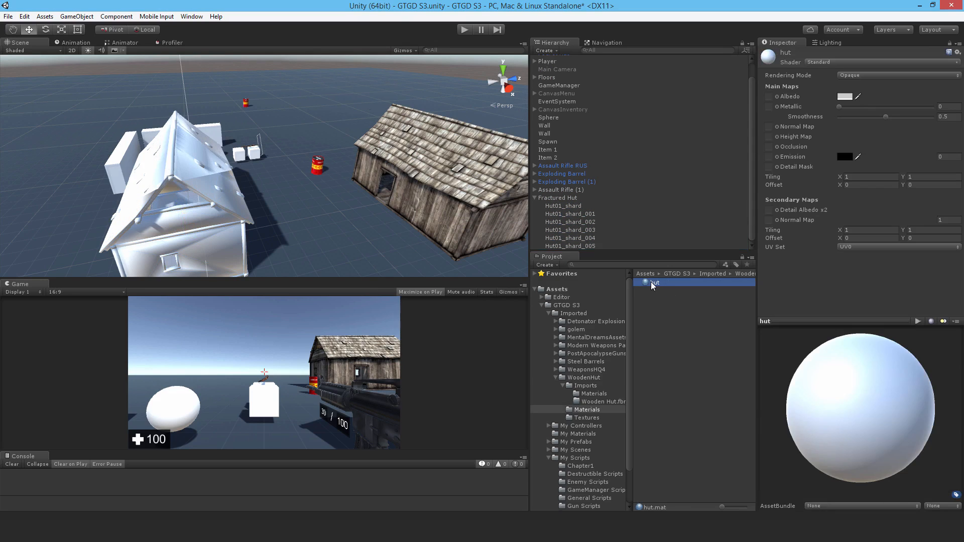
pyautogui.click(596, 404)
pyautogui.click(595, 394)
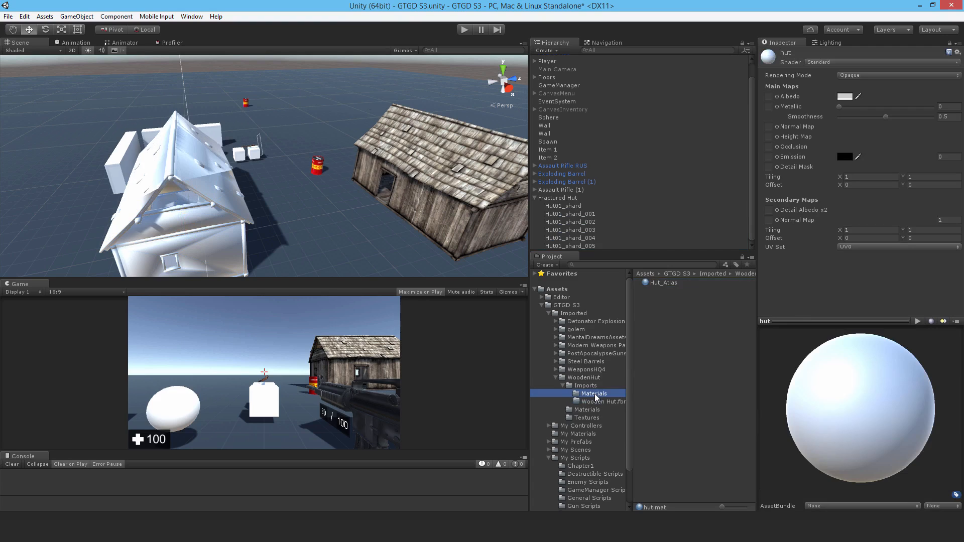
pyautogui.click(666, 282)
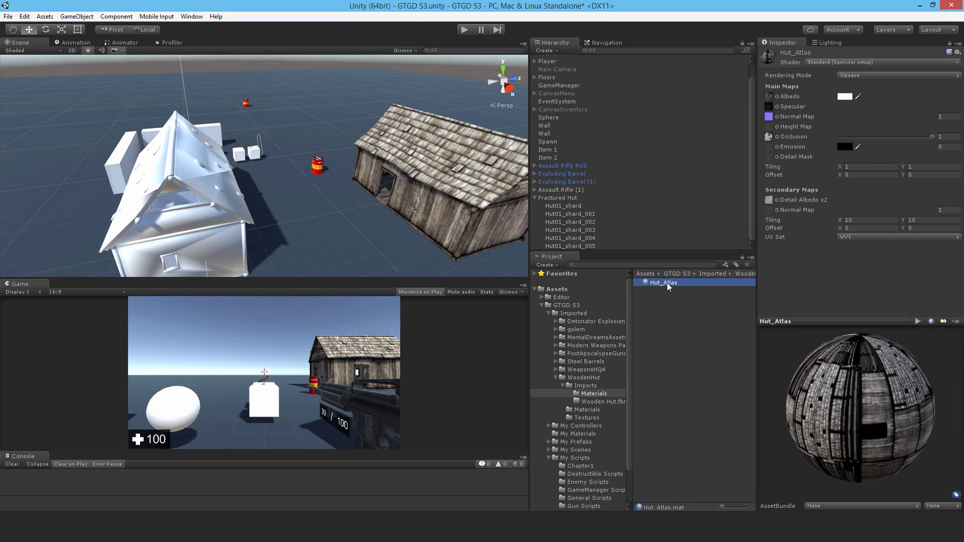
# Delete the imported Materials folder containing the plain hut material from WoodenHut
pyautogui.click(581, 377)
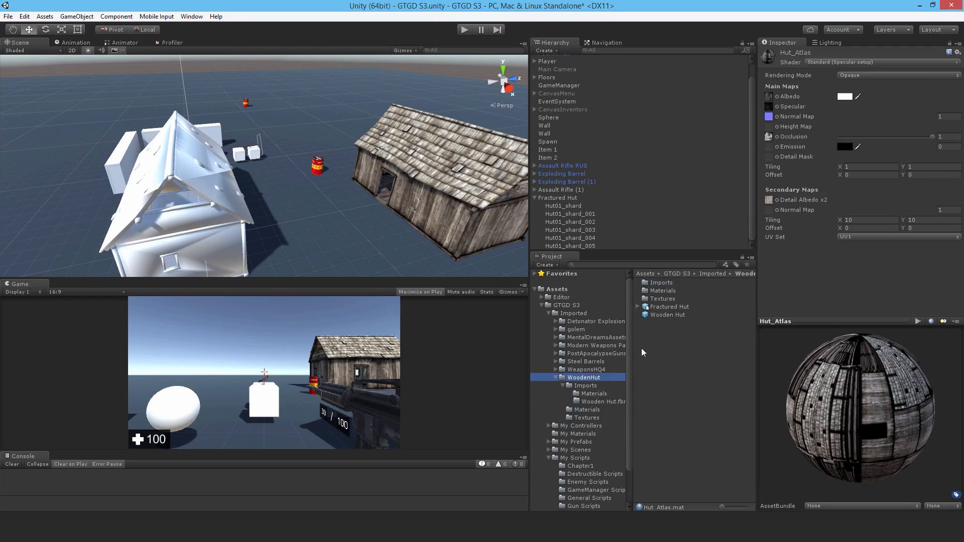
pyautogui.doubleClick(667, 293)
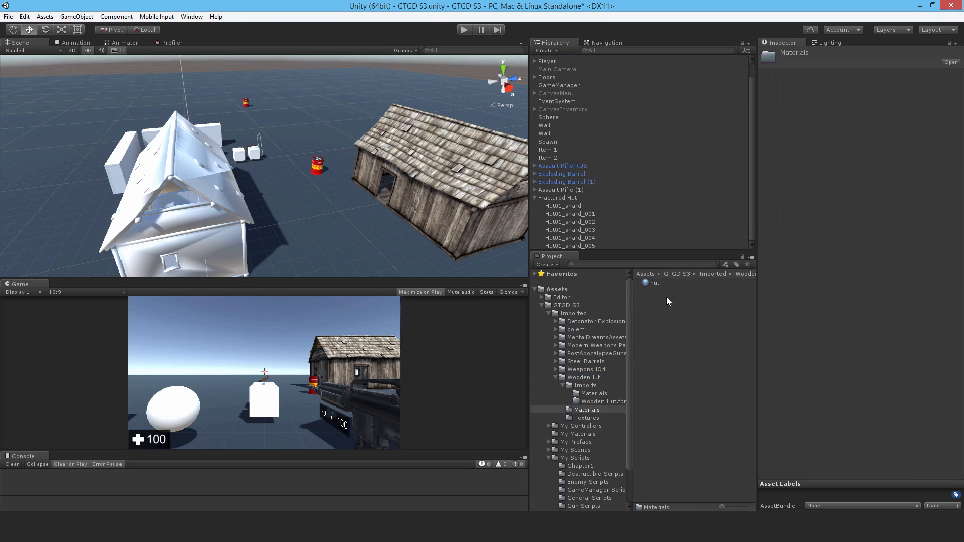
pyautogui.click(585, 410)
pyautogui.press('Delete')
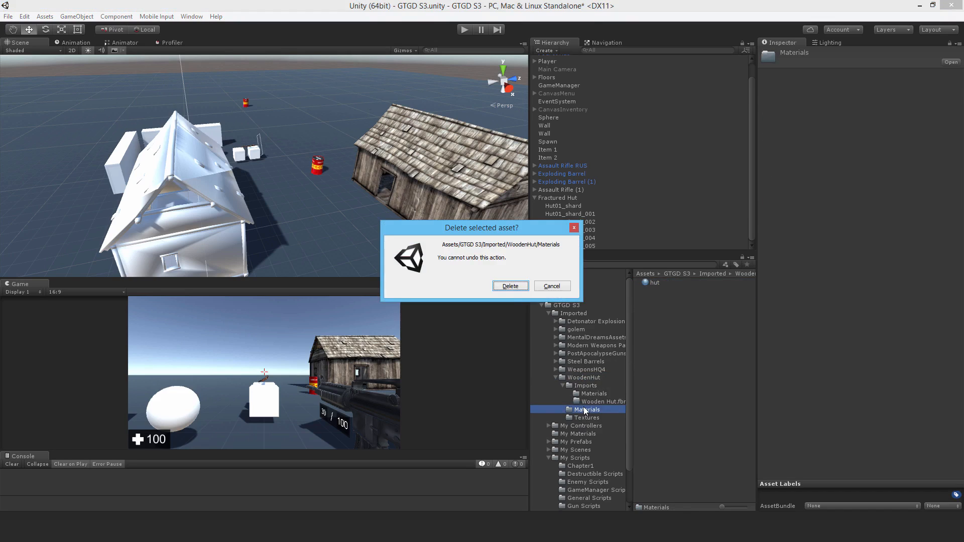
pyautogui.press('Return')
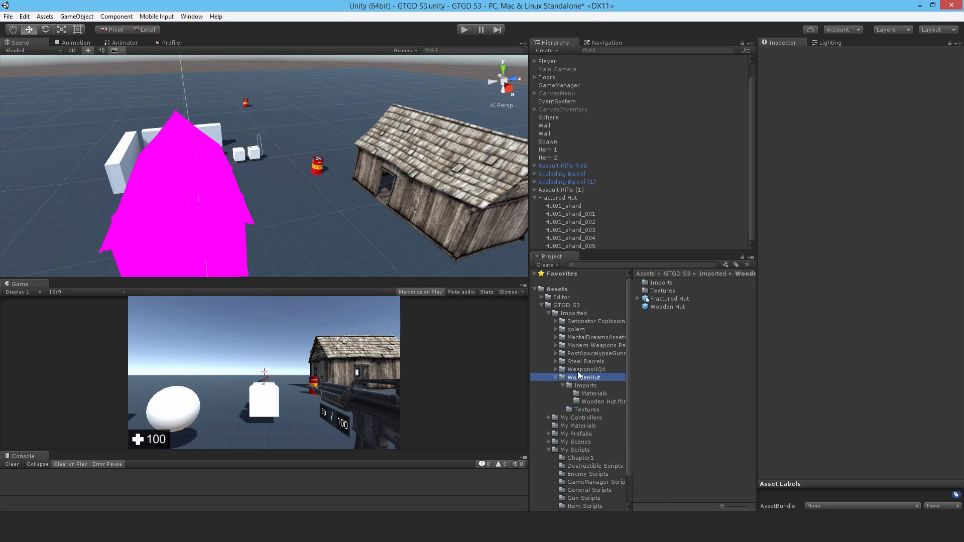
# Select all six hut shards, lock the Inspector on them and assign the Hut_Atlas material to Element 0
pyautogui.click(563, 205)
pyautogui.keyDown('shift'); pyautogui.click(583, 246); pyautogui.keyUp('shift')
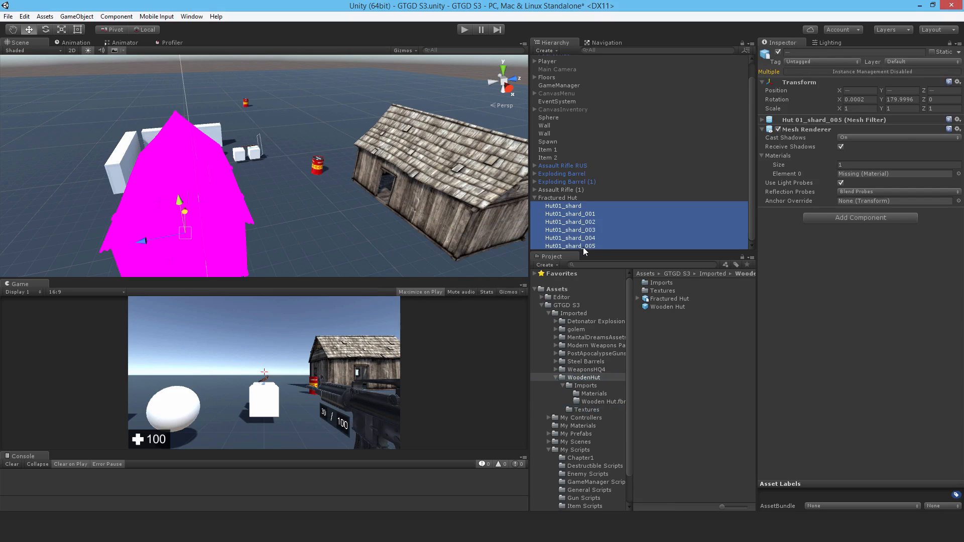
pyautogui.click(950, 44)
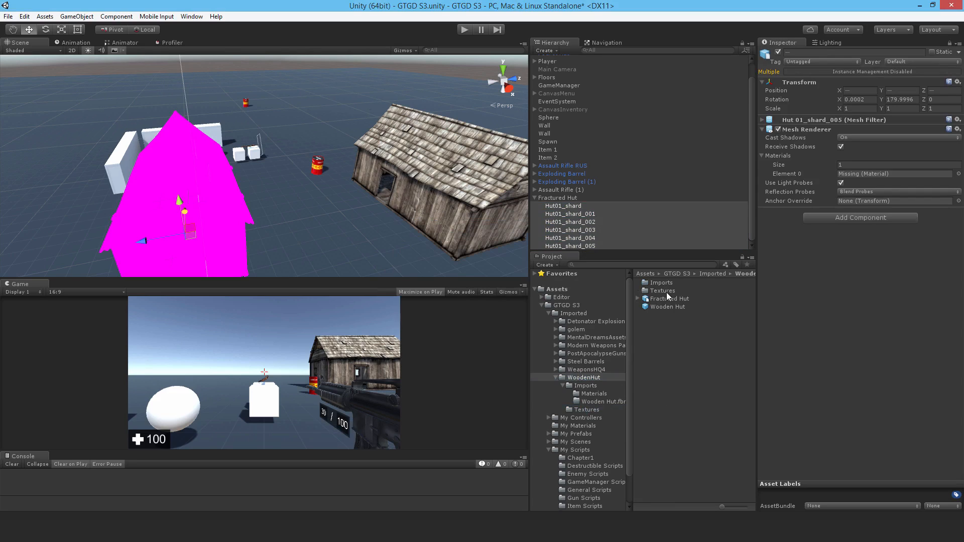
pyautogui.click(609, 393)
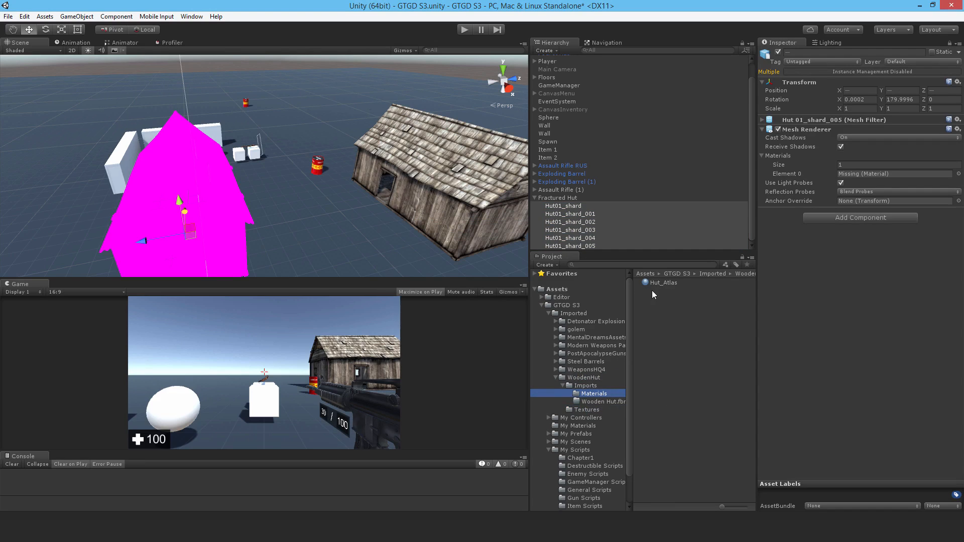
pyautogui.moveTo(659, 282); pyautogui.dragTo(854, 174)
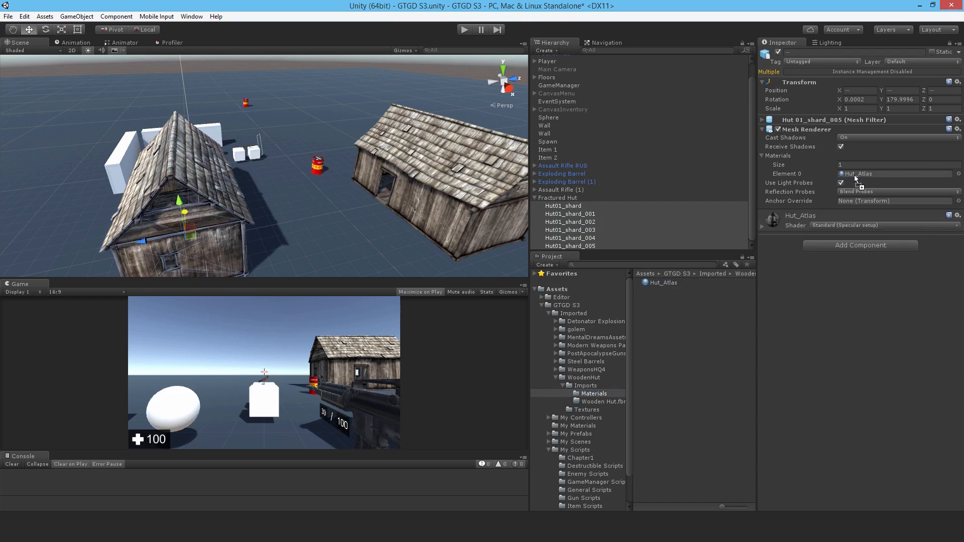
# Examine the textured fractured hut from several sides in the scene
pyautogui.moveTo(275, 214); pyautogui.dragTo(451, 174, button='middle')
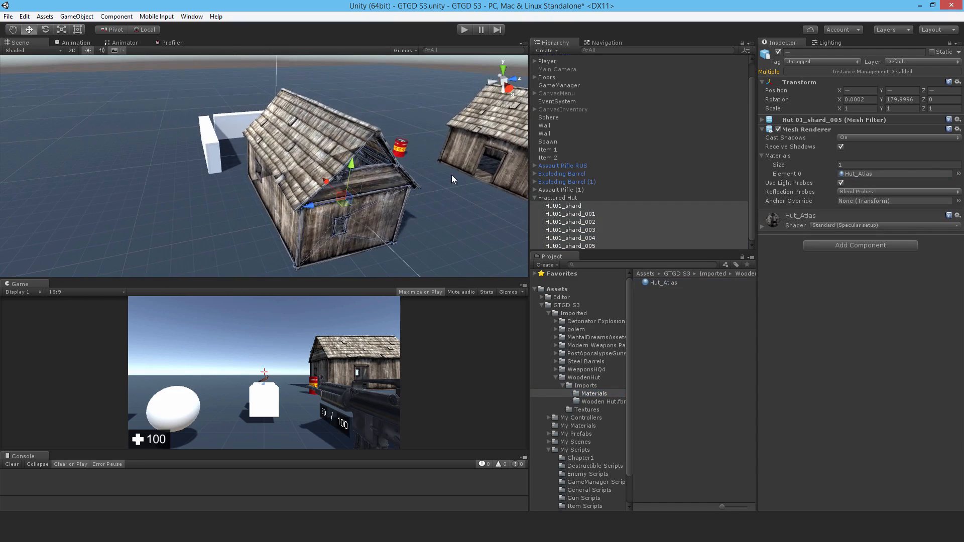
pyautogui.moveTo(451, 175); pyautogui.dragTo(627, 218, button='right')
pyautogui.press('w')
pyautogui.press('w')
pyautogui.press('s')
pyautogui.press('e')
pyautogui.press('w')
pyautogui.press('s')
pyautogui.moveTo(321, 192); pyautogui.dragTo(317, 144, button='right')
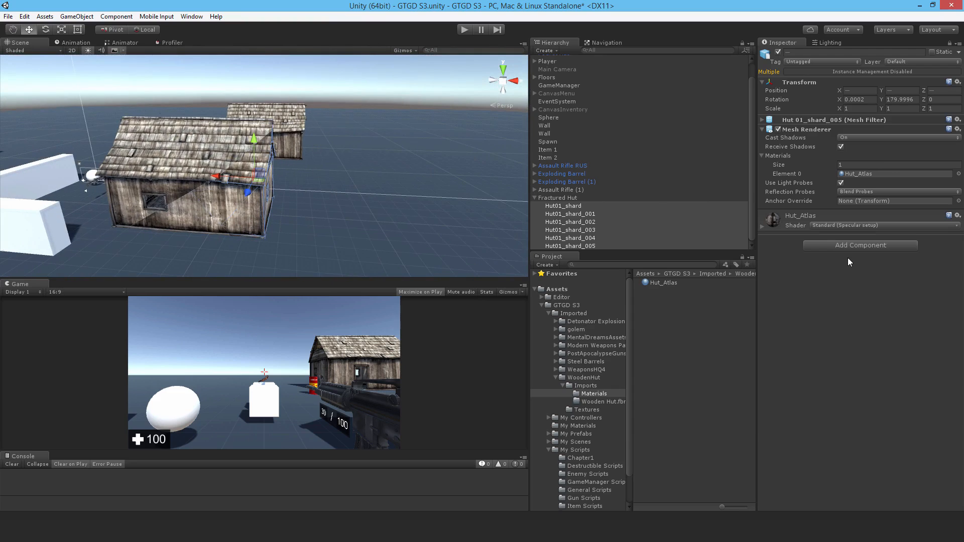
# Add a Rigidbody component with a mass of 50 to all the hut shards
pyautogui.click(827, 244)
pyautogui.write('rigi')
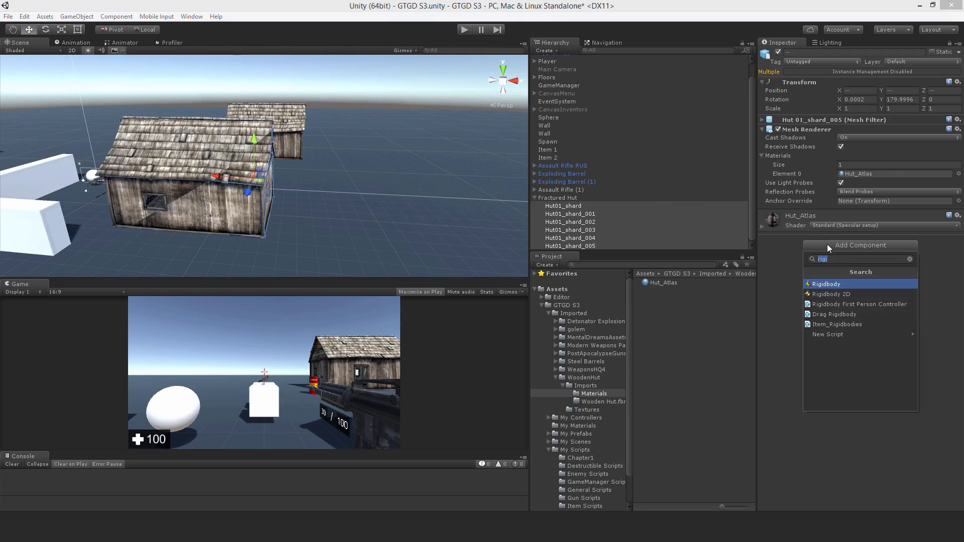
pyautogui.click(829, 285)
pyautogui.click(762, 213)
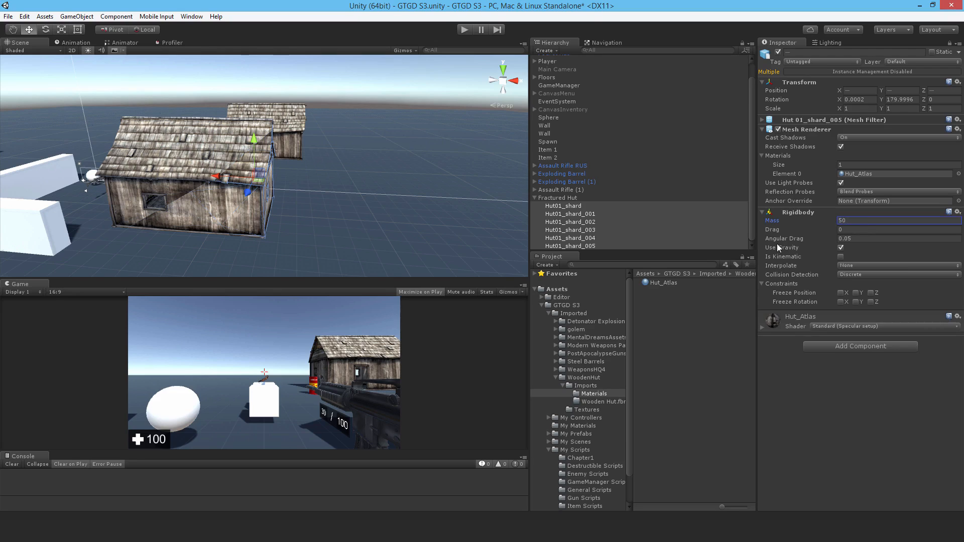
# Add a Mesh Collider to all the shards and enable its Convex option
pyautogui.click(820, 346)
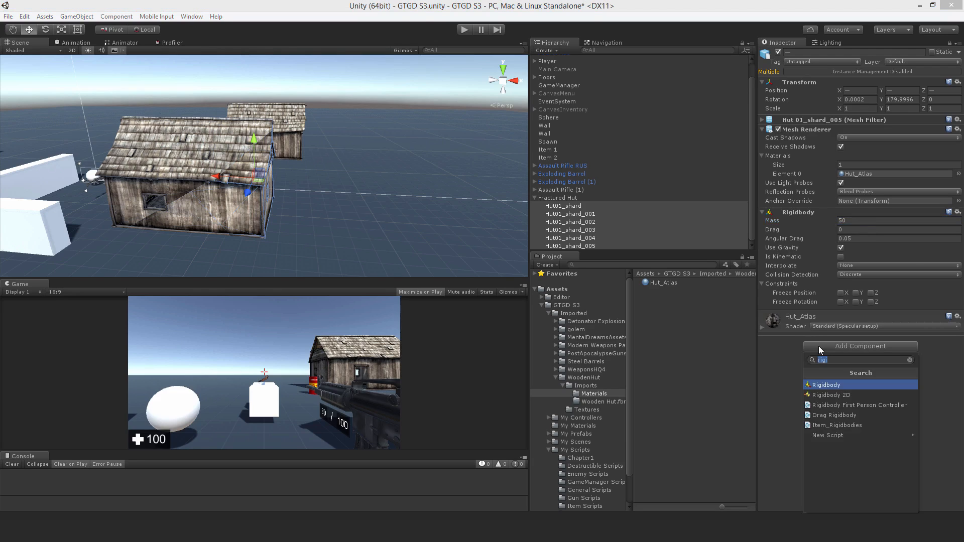
pyautogui.write('mesh')
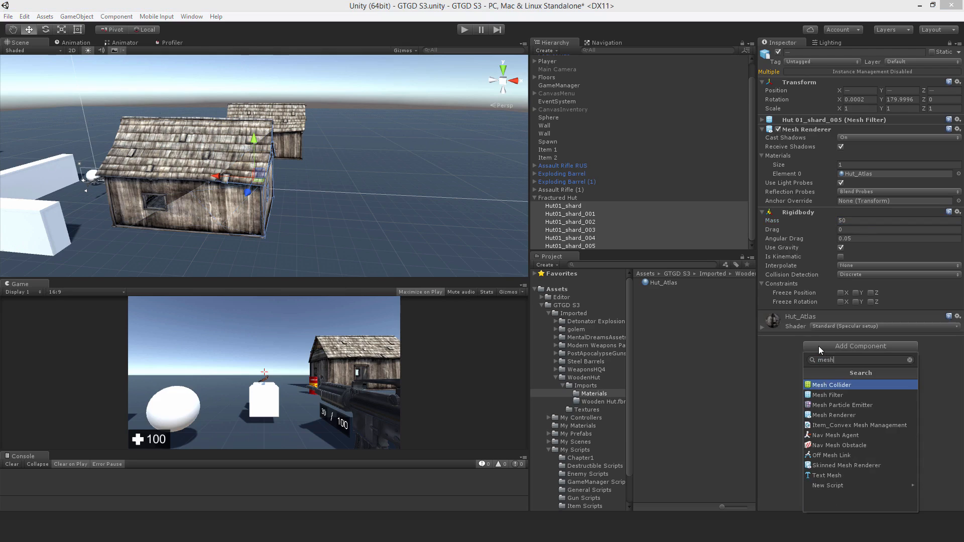
pyautogui.click(835, 386)
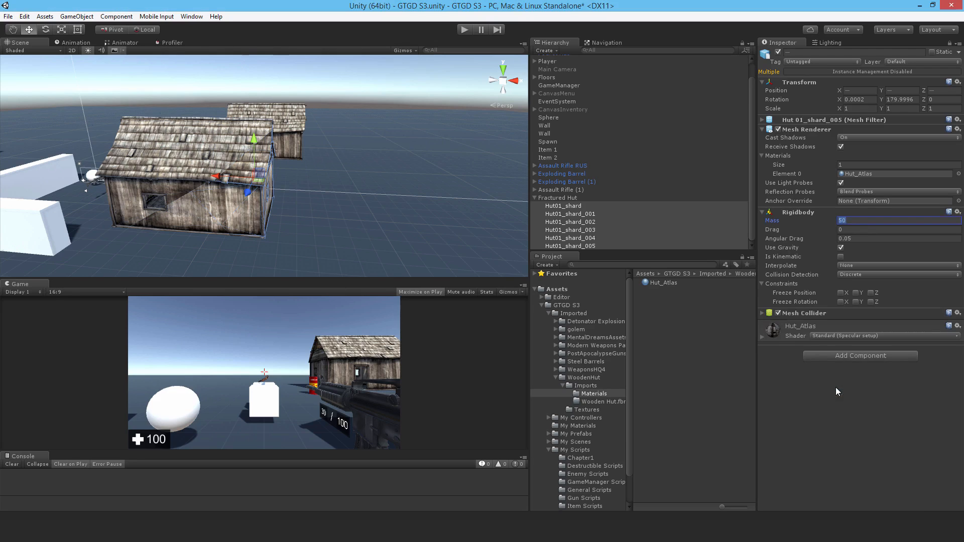
pyautogui.click(761, 313)
pyautogui.click(841, 322)
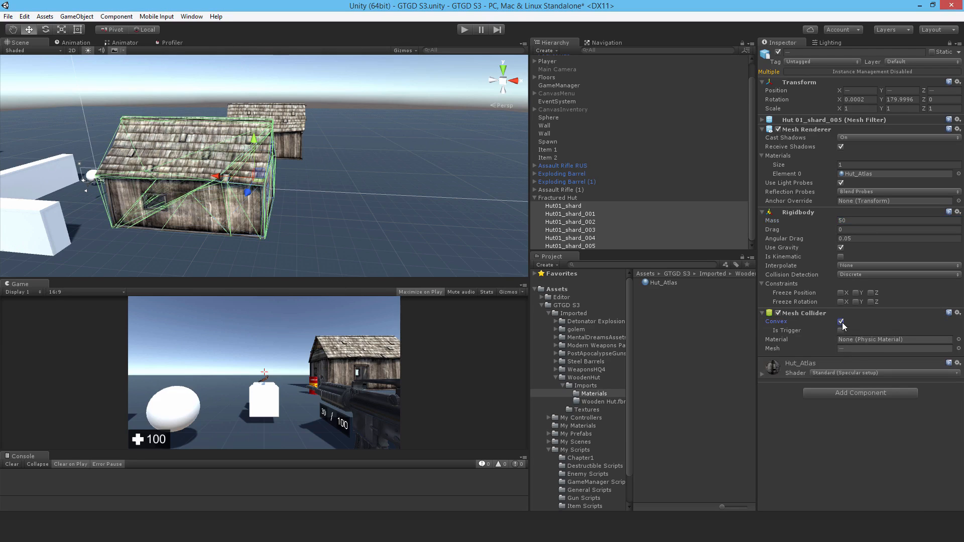
# Check the convex colliders on the whole Fractured Hut and on its first two shards
pyautogui.click(550, 199)
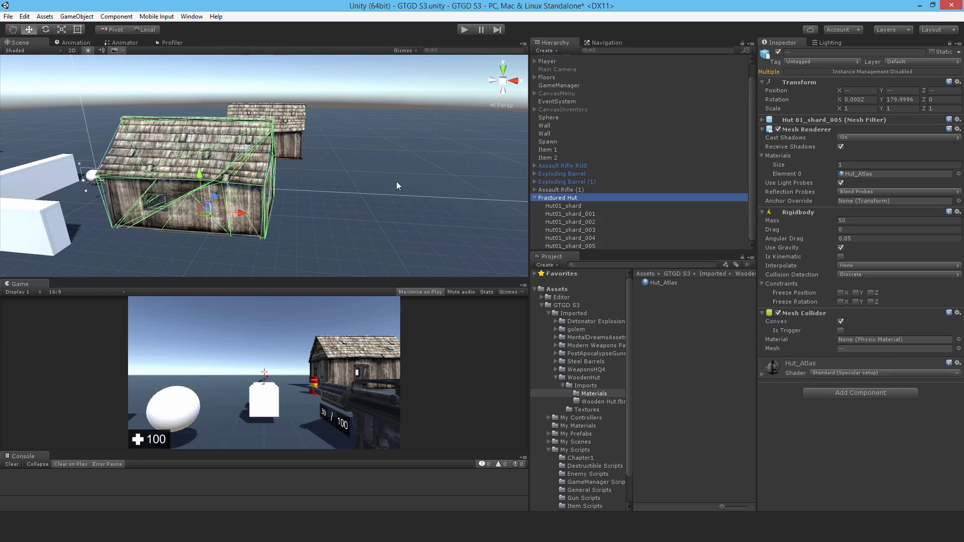
pyautogui.click(559, 206)
pyautogui.click(562, 214)
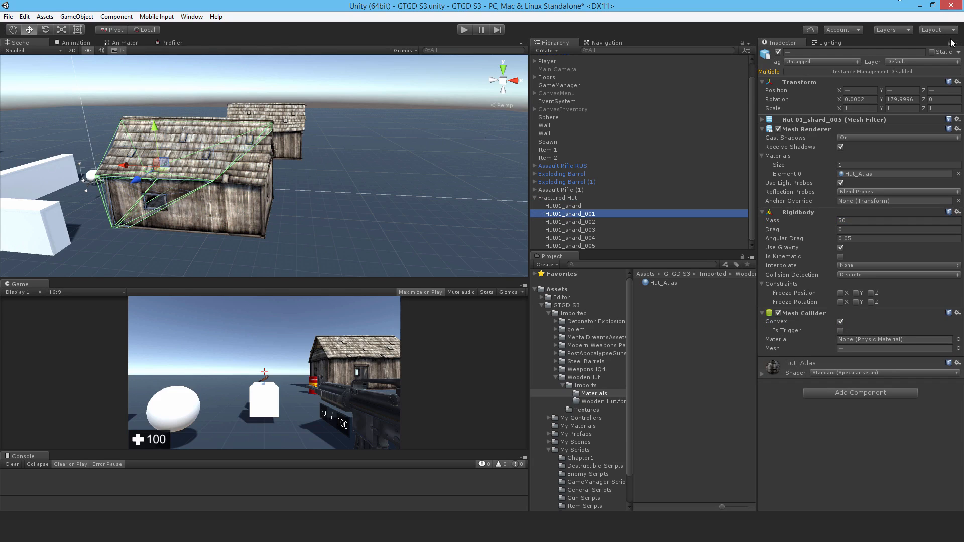
# Unlock the Inspector and remove the Animator component from the Fractured Hut parent
pyautogui.click(950, 44)
pyautogui.click(554, 197)
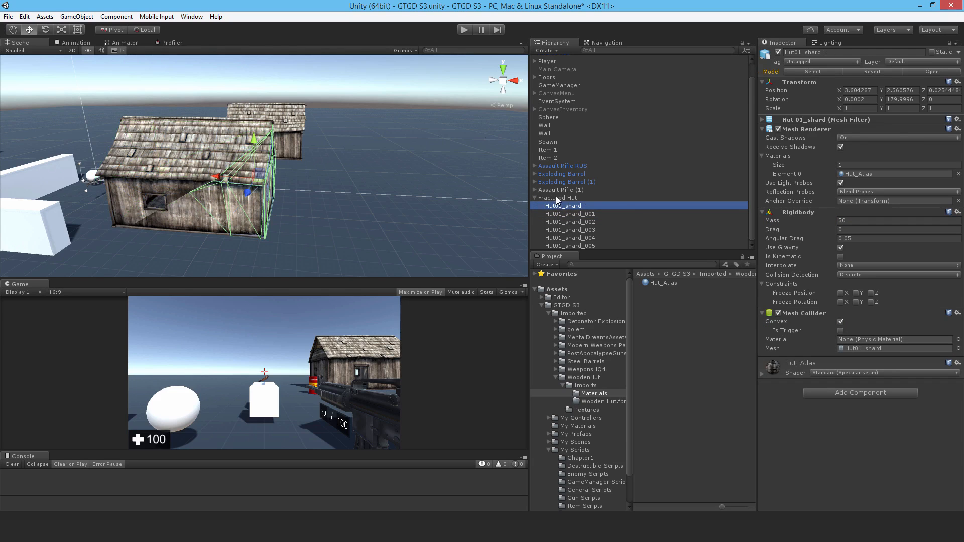
pyautogui.rightClick(792, 120)
pyautogui.click(821, 142)
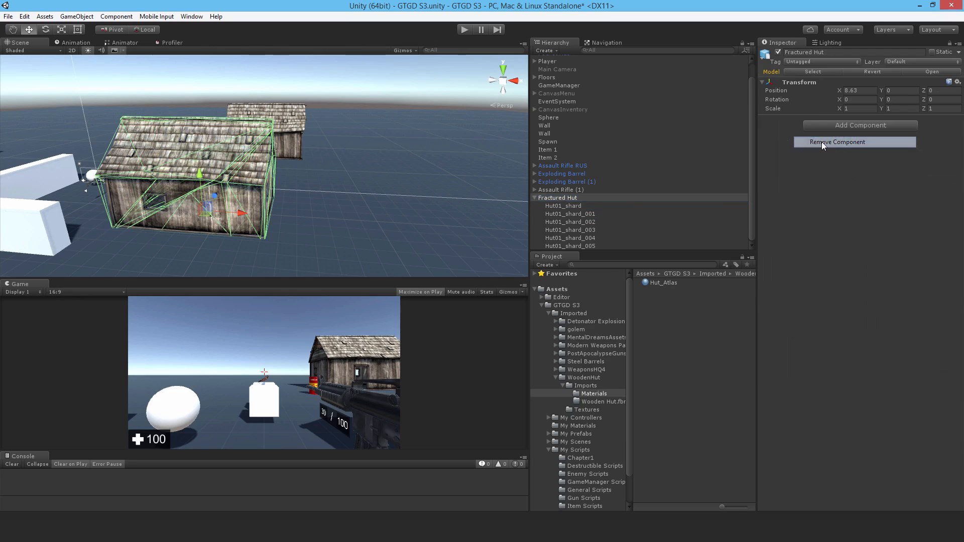
# Make Fractured Hut a child of Pocket Hut and reset its position to 0, 0, 0
pyautogui.click(535, 198)
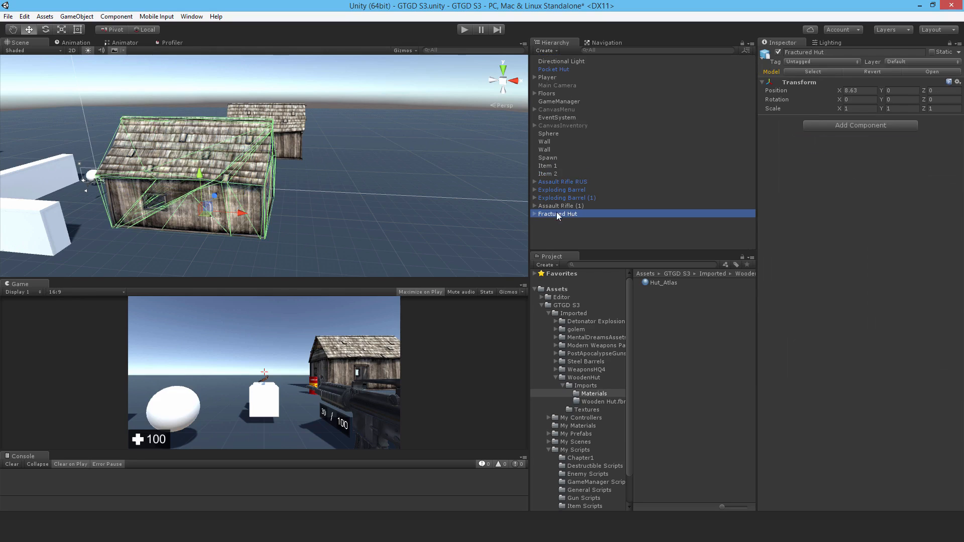
pyautogui.moveTo(557, 214); pyautogui.dragTo(552, 69)
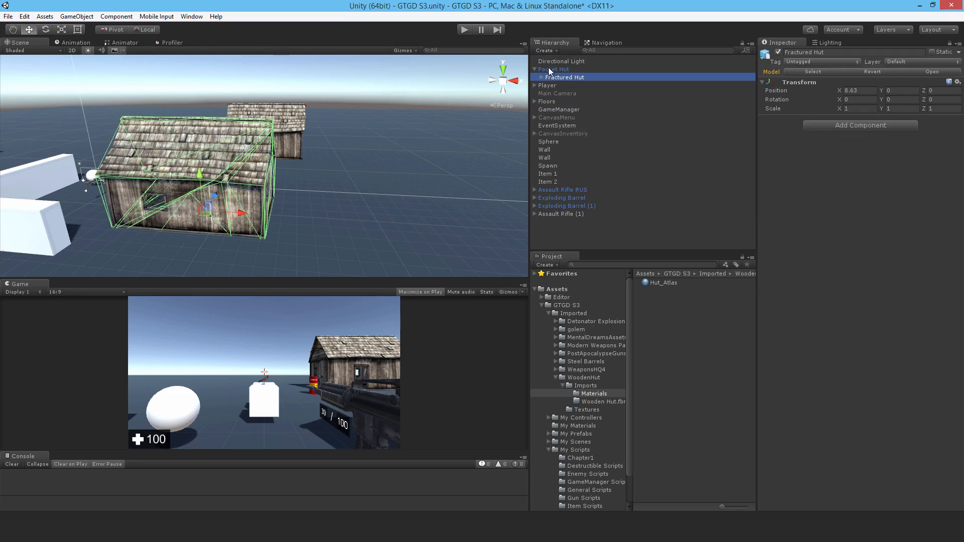
pyautogui.click(957, 82)
pyautogui.click(875, 164)
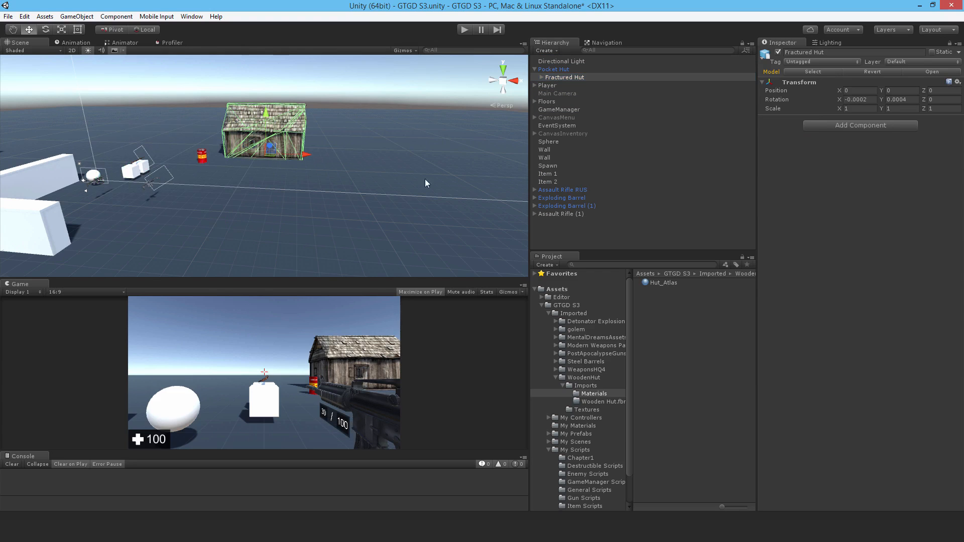
pyautogui.press('w')
pyautogui.moveTo(315, 227); pyautogui.dragTo(394, 247, button='right')
pyautogui.press('s')
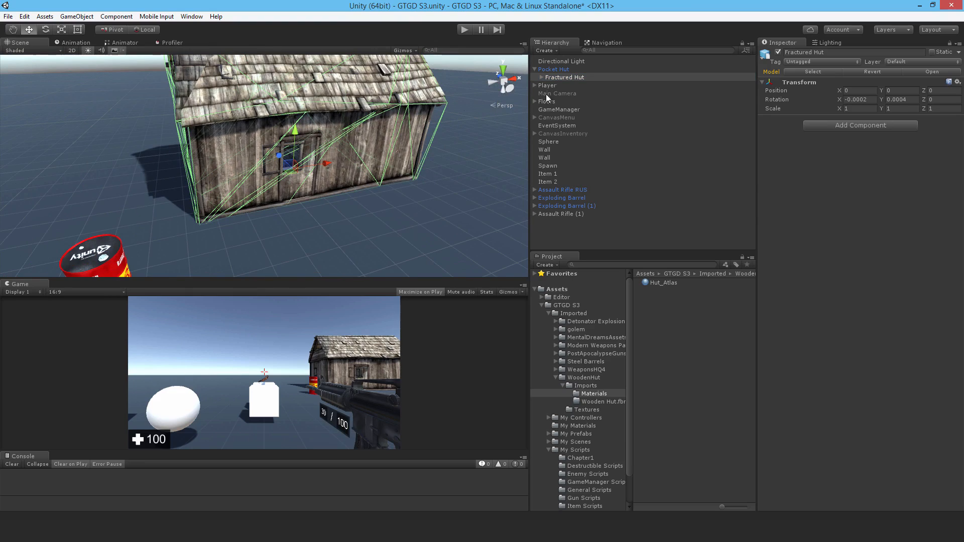
# Zero the Fractured Hut's rotation and move it along its Z axis, clear of the original hut, to compare their orientation
pyautogui.click(863, 100)
pyautogui.moveTo(284, 165); pyautogui.dragTo(297, 189)
pyautogui.press('a')
pyautogui.moveTo(298, 190); pyautogui.dragTo(464, 184, button='right')
pyautogui.press('s')
pyautogui.moveTo(288, 153); pyautogui.dragTo(471, 143)
pyautogui.moveTo(336, 167); pyautogui.dragTo(299, 166, button='right')
pyautogui.press('d')
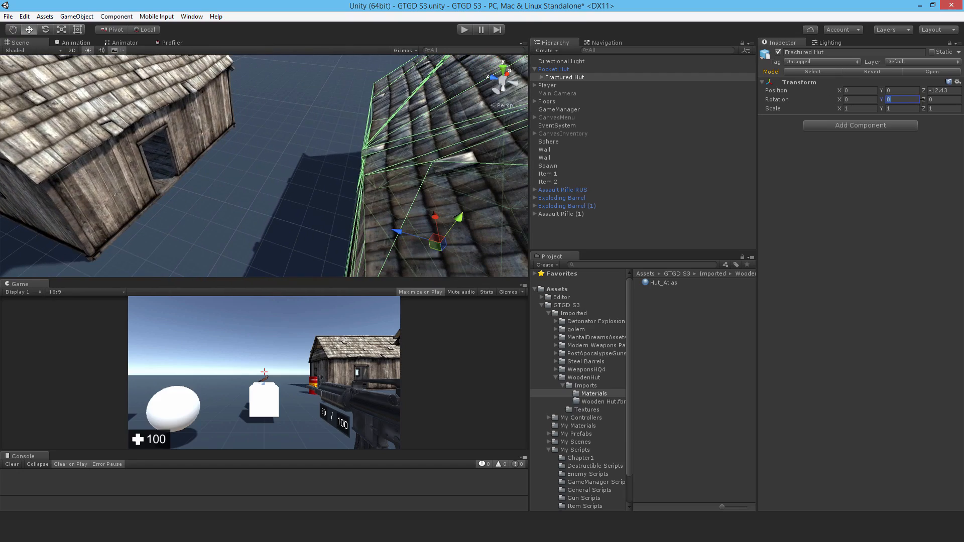
# Set the Fractured Hut's Y rotation to 180 and return it over the original hut at Z position 0
pyautogui.write('180')
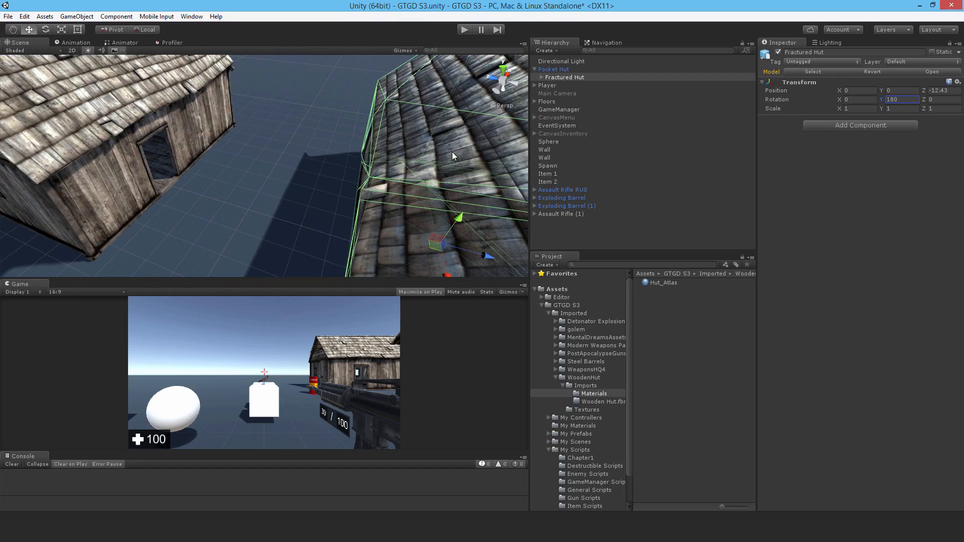
pyautogui.moveTo(452, 152); pyautogui.dragTo(347, 178, button='right')
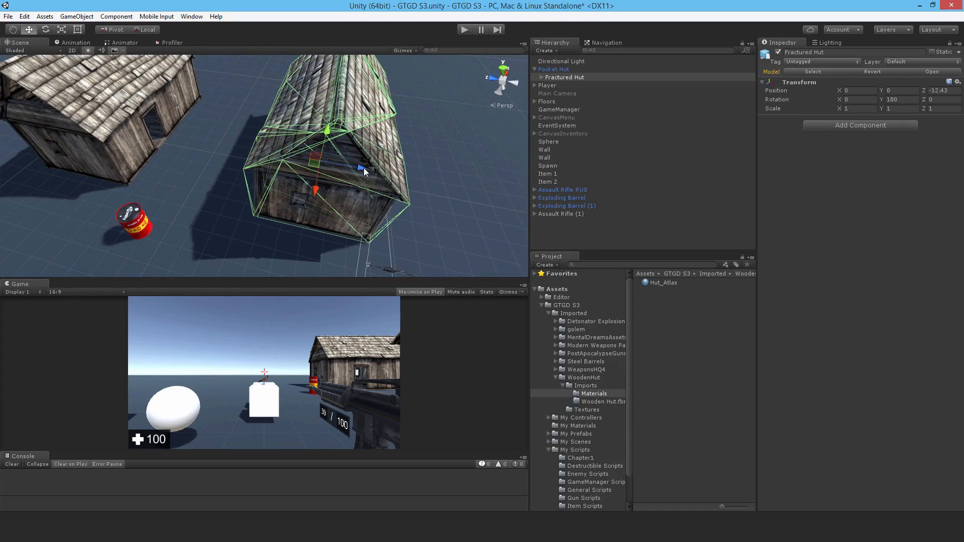
pyautogui.moveTo(364, 168); pyautogui.dragTo(149, 149)
pyautogui.moveTo(149, 149); pyautogui.dragTo(191, 158, button='right')
pyautogui.press('s')
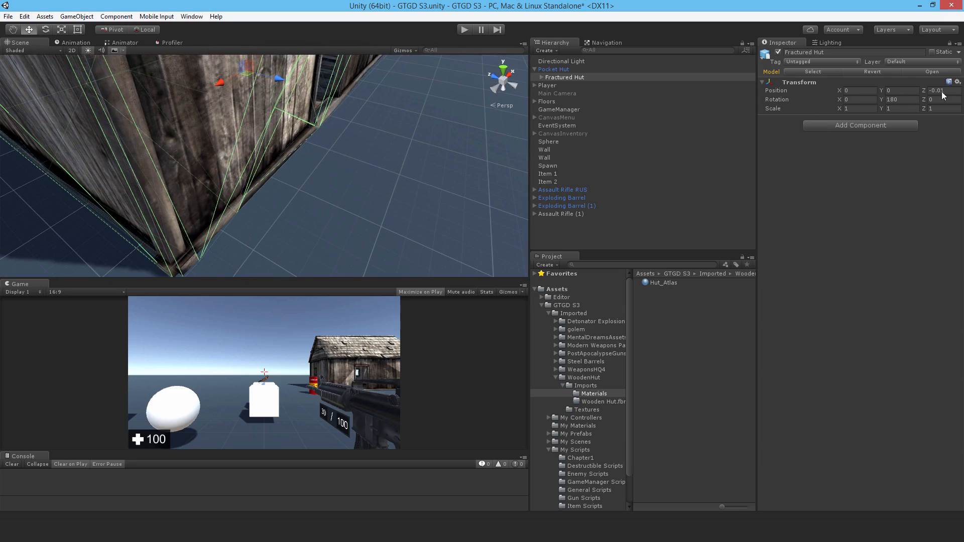
pyautogui.write('0')
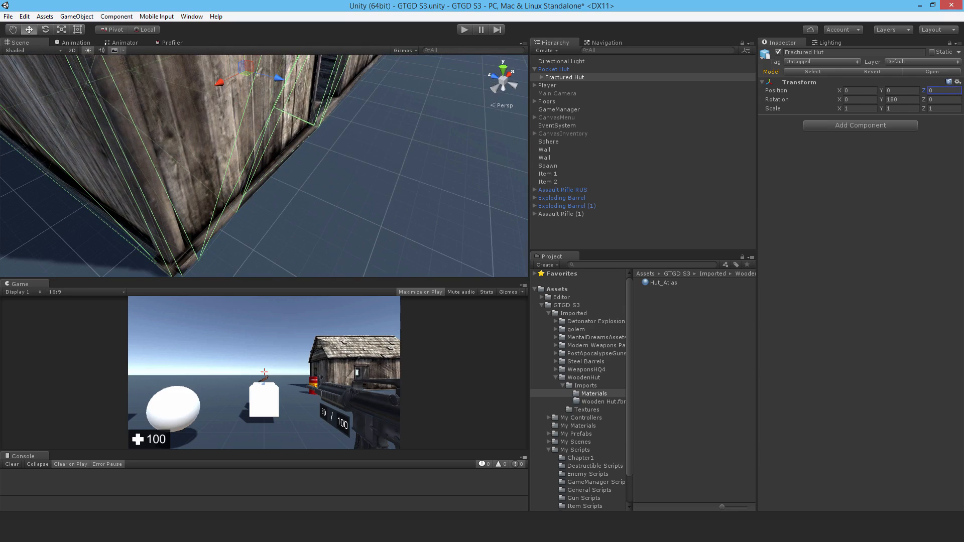
pyautogui.moveTo(415, 119); pyautogui.dragTo(162, 119, button='right')
pyautogui.press('s')
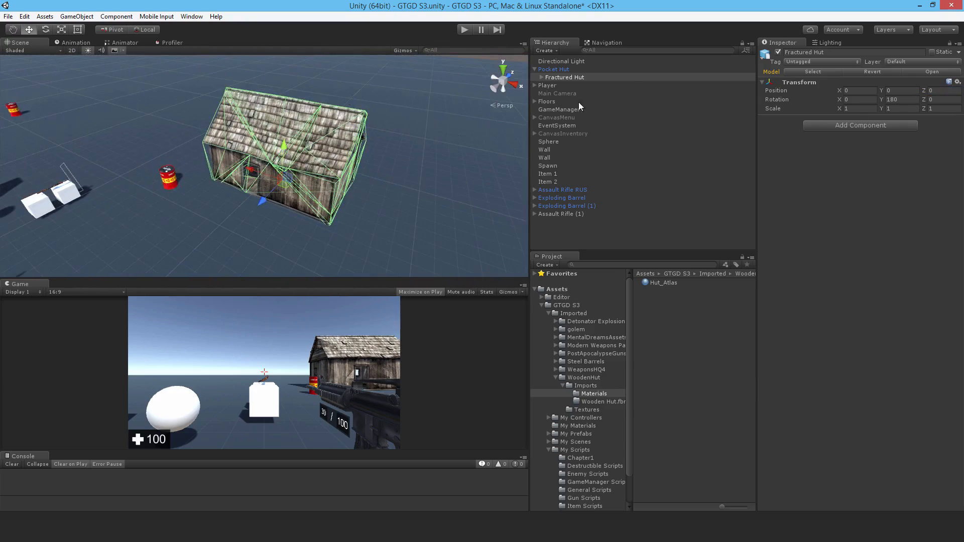
# Expand the Fractured Hut's shard list and deactivate the Fractured Hut object
pyautogui.click(542, 78)
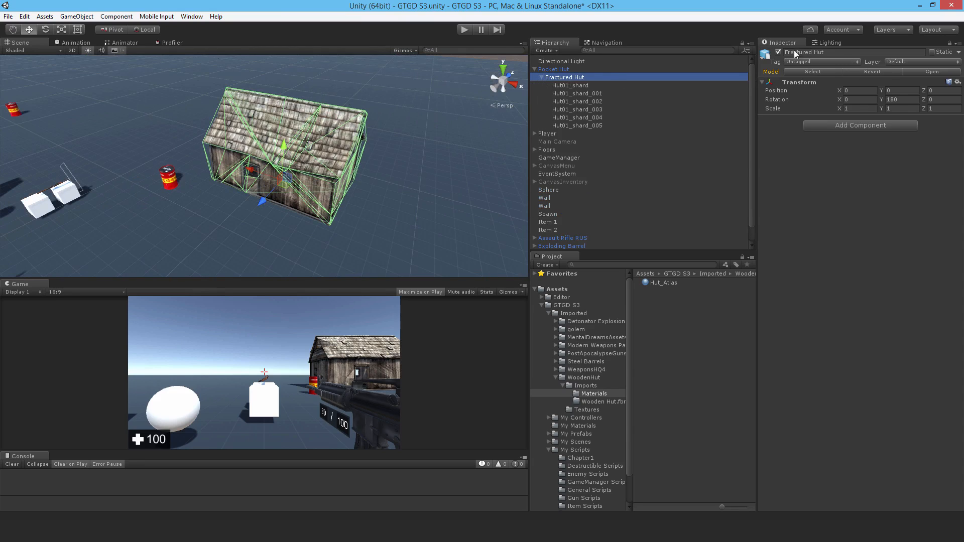
pyautogui.click(778, 52)
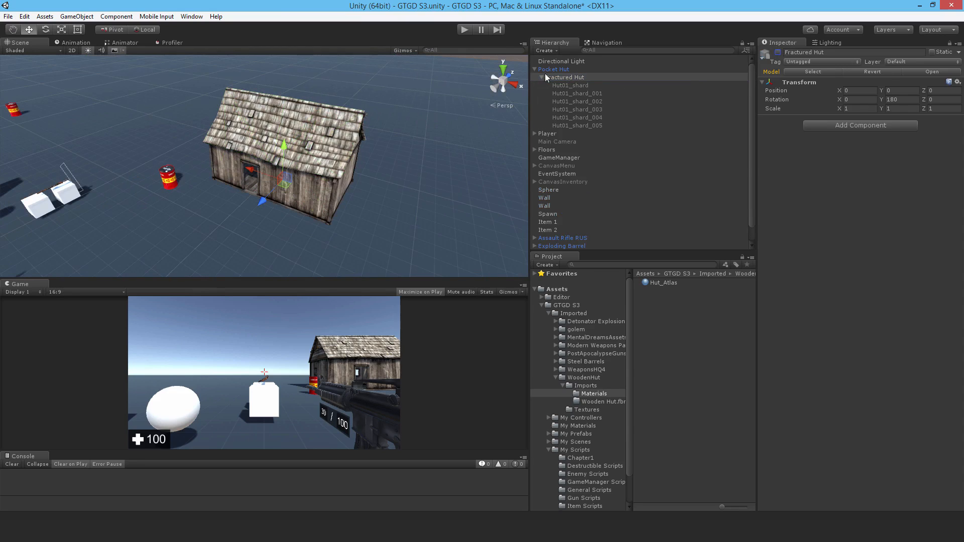
# Assign Fractured Hut as the Shards object of Pocket Hut's Destructible_Activate Shards script and apply the changes to the prefab
pyautogui.scroll(-10, 896, 310)
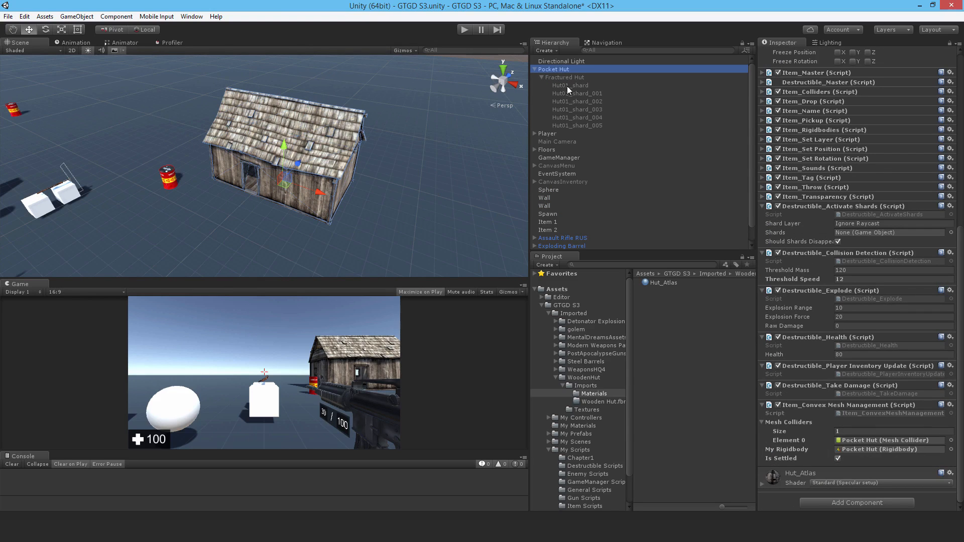
pyautogui.moveTo(562, 74); pyautogui.dragTo(806, 232)
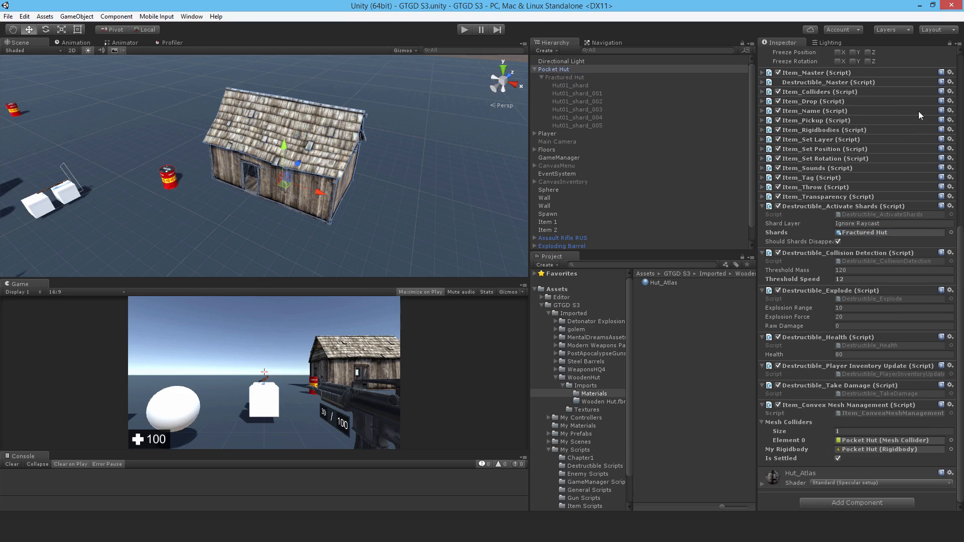
pyautogui.scroll(10, 909, 121)
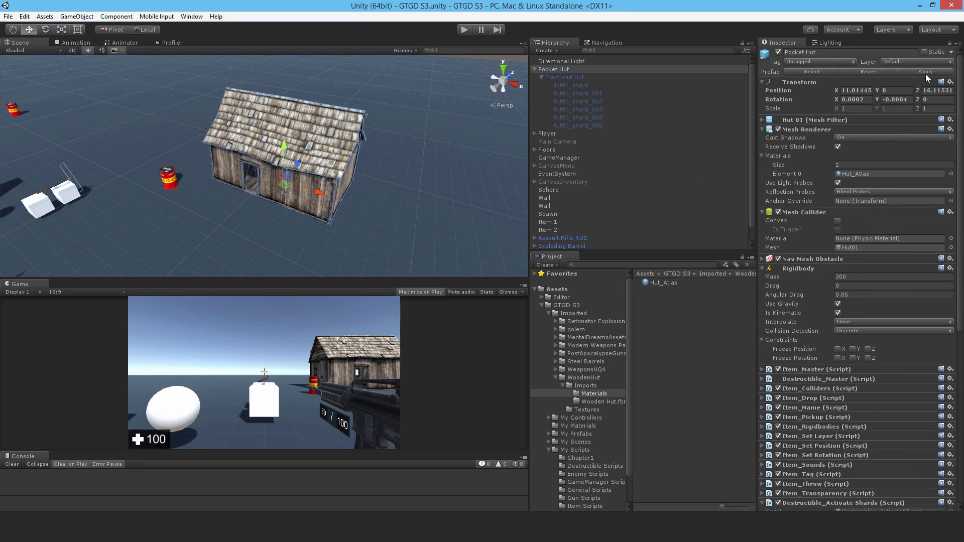
# Run the game, close the instructions and fire the assault rifle at the hut to test its destruction
pyautogui.click(463, 29)
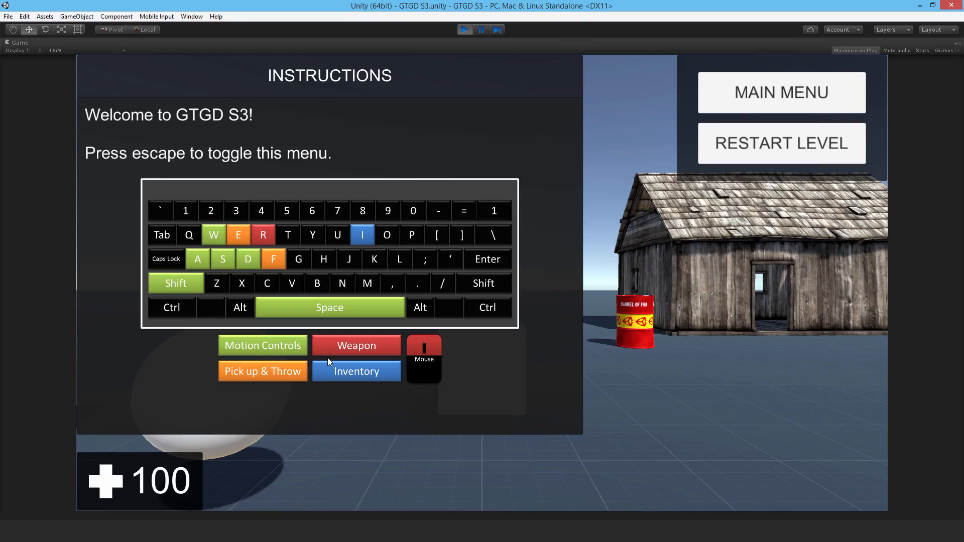
pyautogui.press('Escape')
pyautogui.click(482, 282)
pyautogui.click(481, 283)
pyautogui.click(482, 283)
pyautogui.click(482, 282)
pyautogui.click(481, 283)
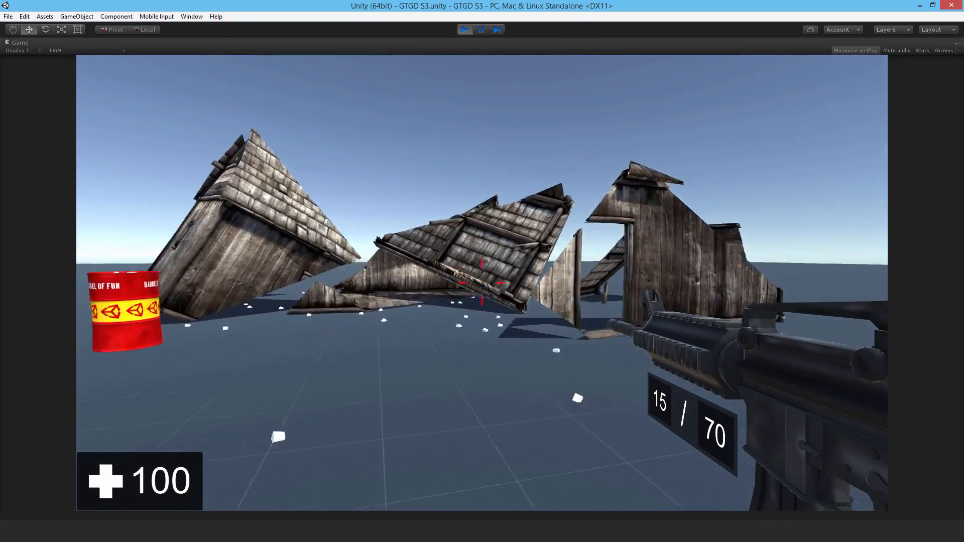
# Restart the level from the in-game menu, stop play mode and run the game again
pyautogui.press('Escape')
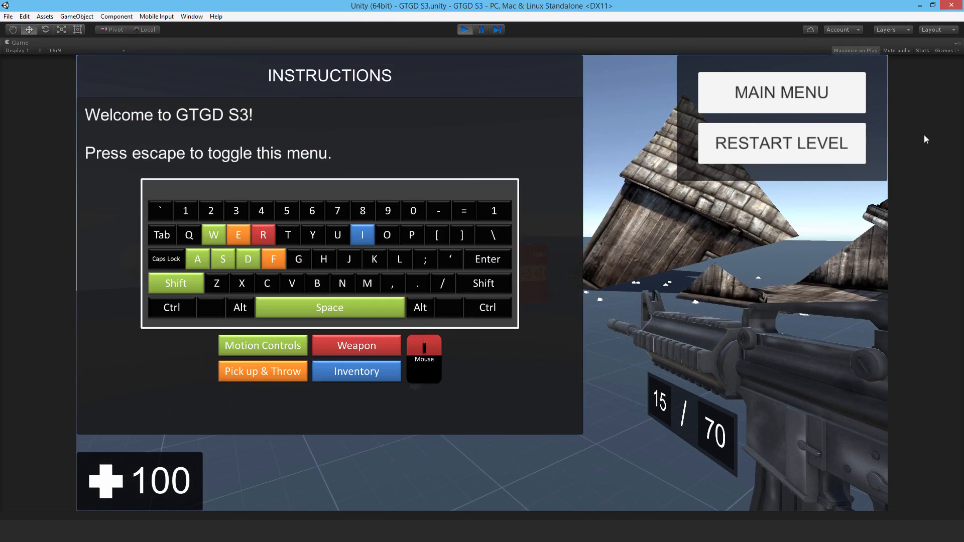
pyautogui.click(784, 146)
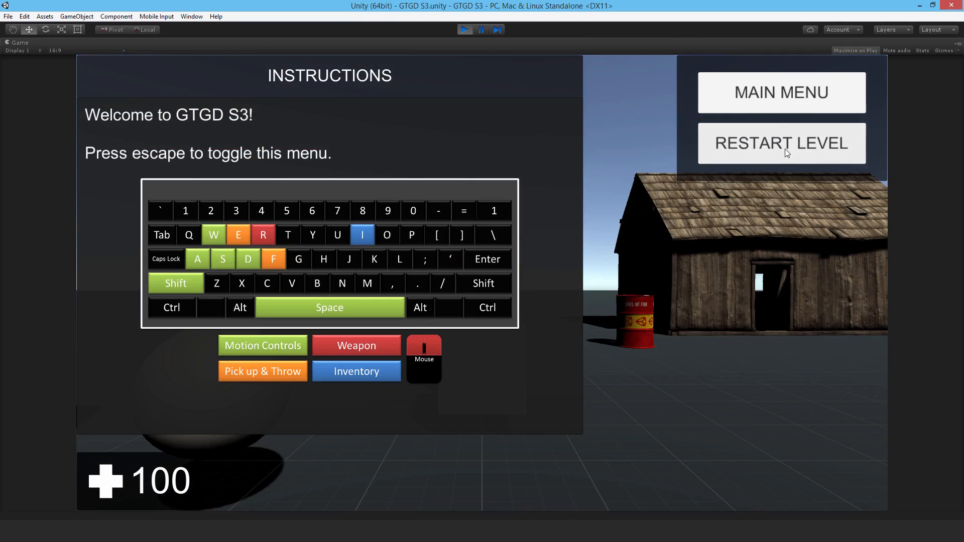
pyautogui.click(465, 29)
pyautogui.click(465, 29)
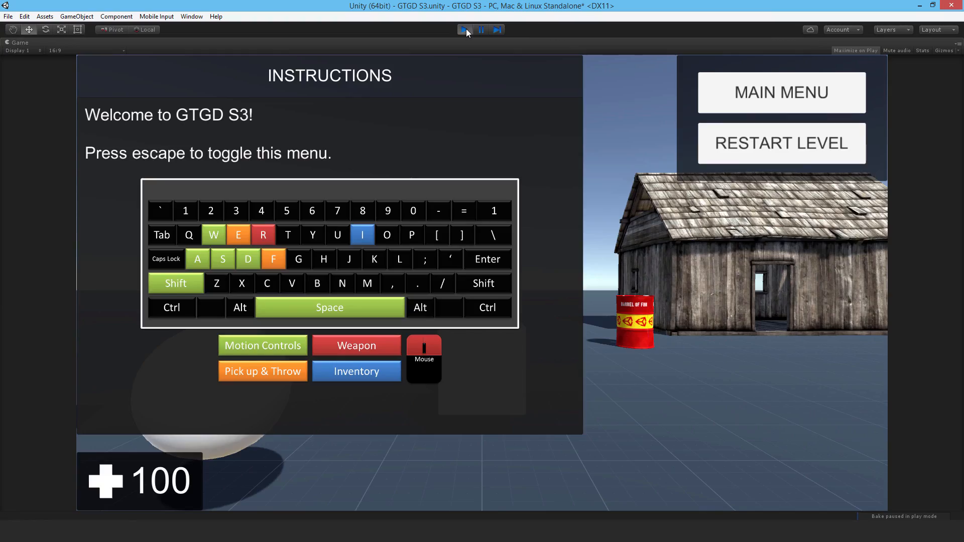
# Pick up the Pocket Hut in the running game and test placing it on open ground from the inventory
pyautogui.press('Escape')
pyautogui.press('w')
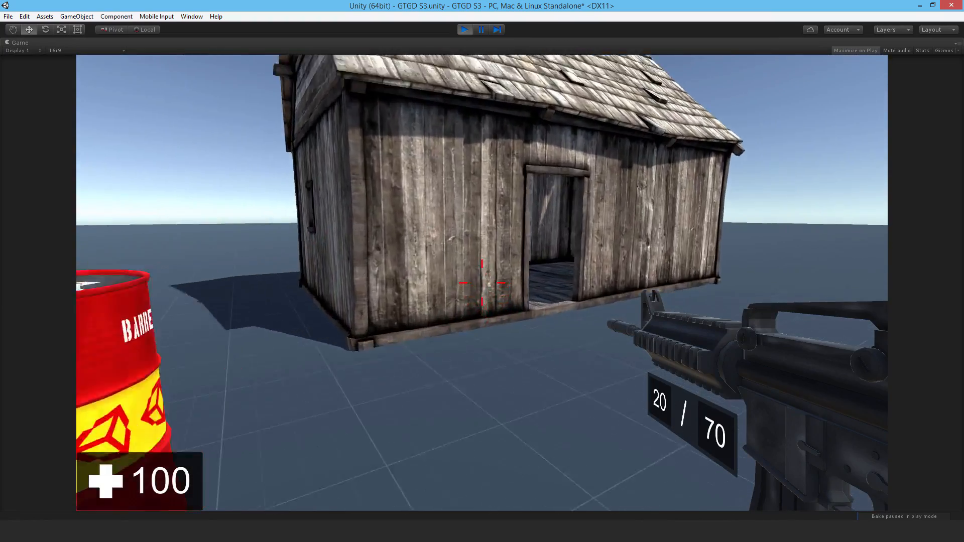
pyautogui.press('s')
pyautogui.press('i')
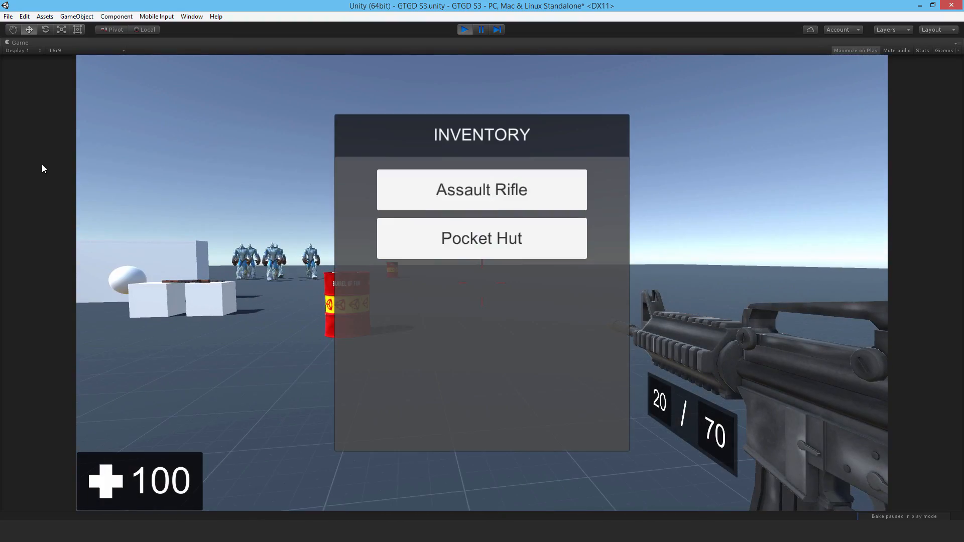
pyautogui.click(381, 247)
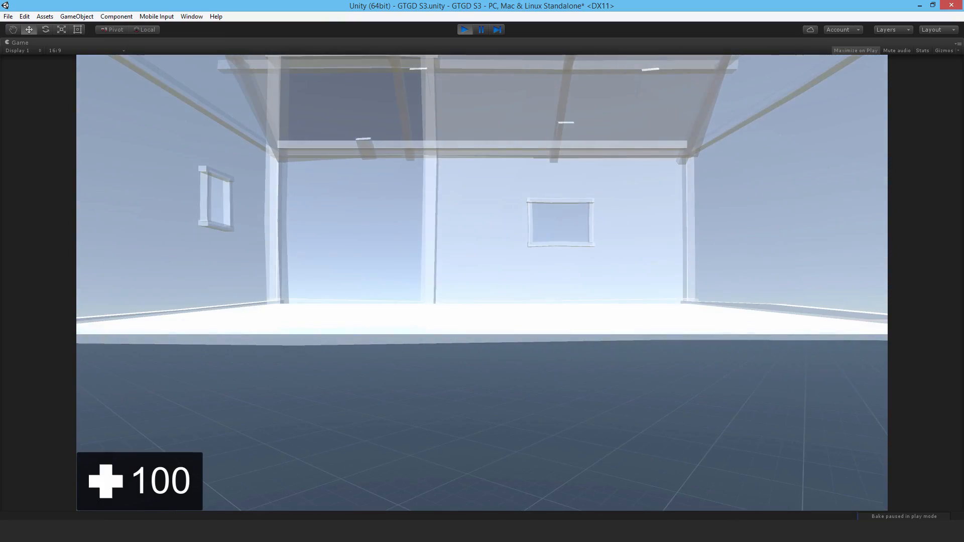
pyautogui.click(482, 281)
pyautogui.press('s')
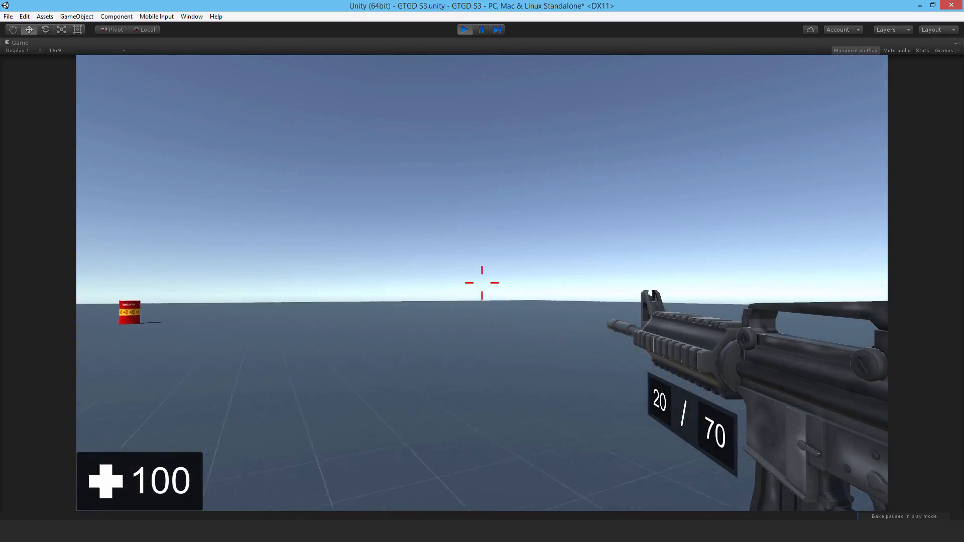
pyautogui.press('i')
pyautogui.click(455, 237)
pyautogui.click(482, 283)
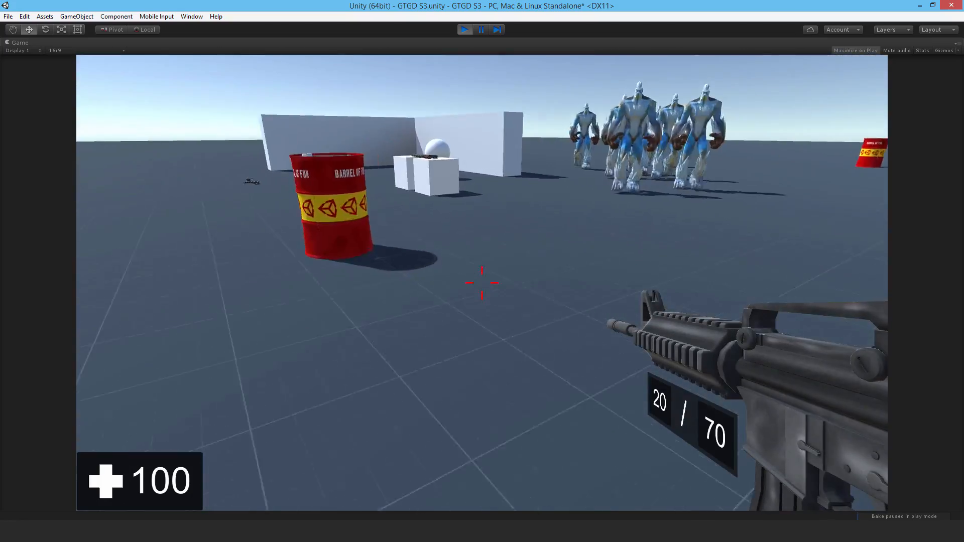
# Place an Exploding Barrel from the inventory inside the Pocket Hut, shoot it and retreat outside to watch the explosion
pyautogui.press('w')
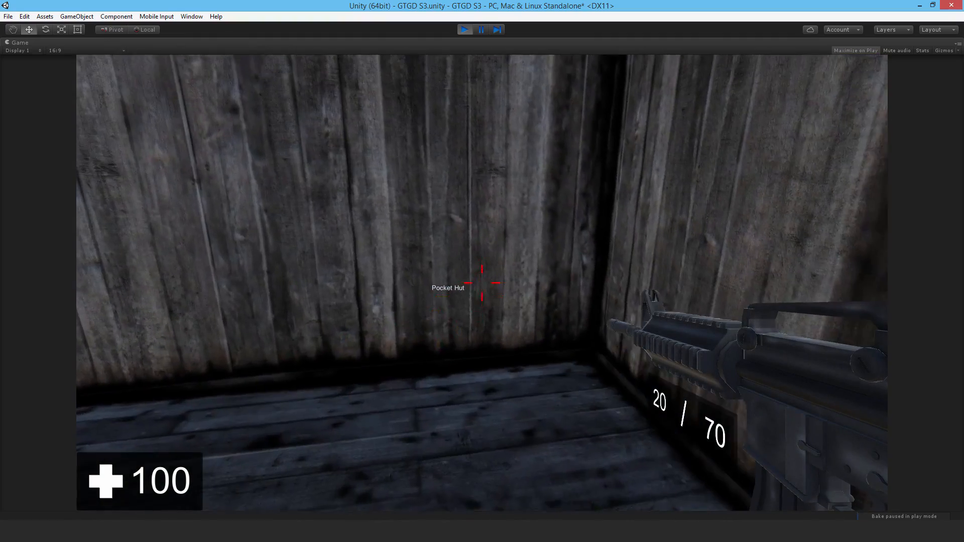
pyautogui.press('i')
pyautogui.click(443, 249)
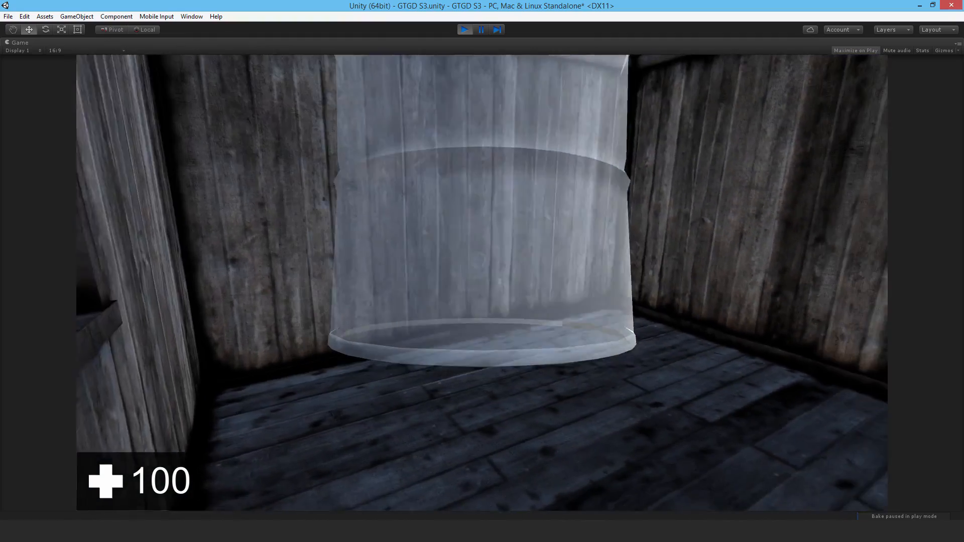
pyautogui.click(482, 283)
pyautogui.press('s')
pyautogui.click(482, 282)
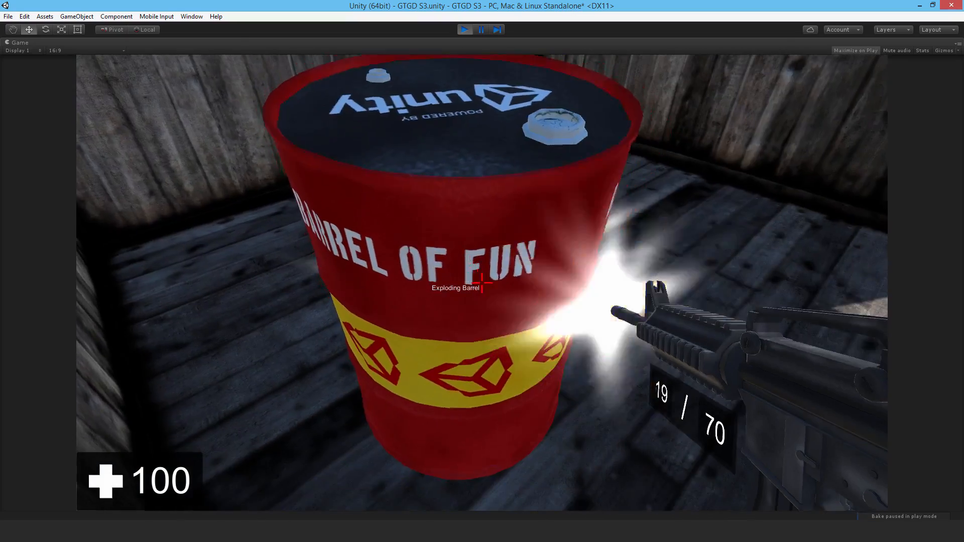
pyautogui.click(482, 282)
pyautogui.press('w')
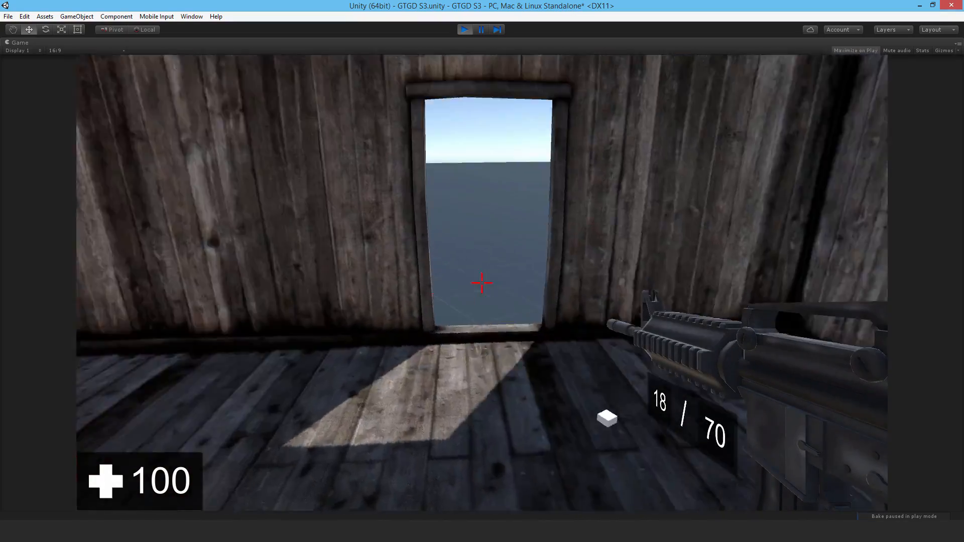
pyautogui.press('d')
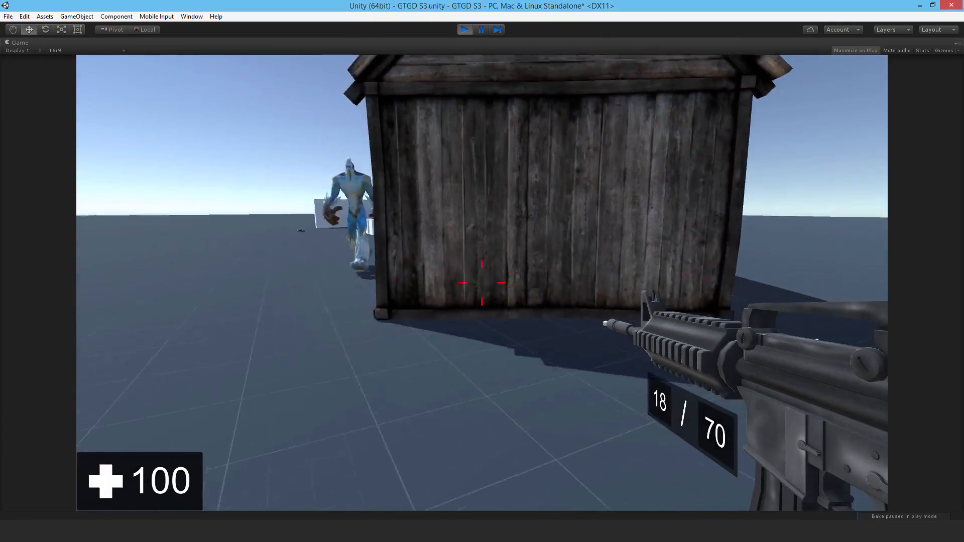
pyautogui.press('s')
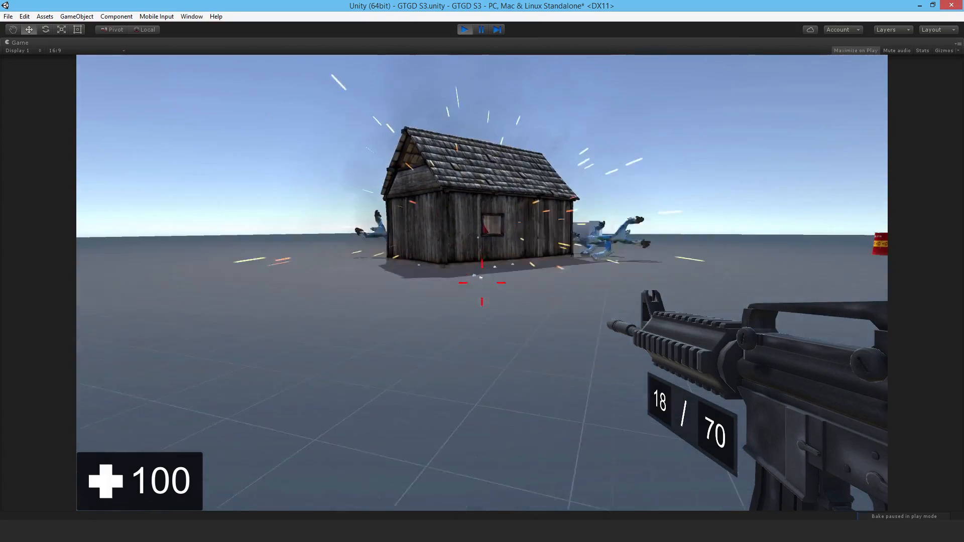
# Fetch another Exploding Barrel and release it inside the Pocket Hut from the inventory to test the hut's destruction
pyautogui.press('w')
pyautogui.press('w')
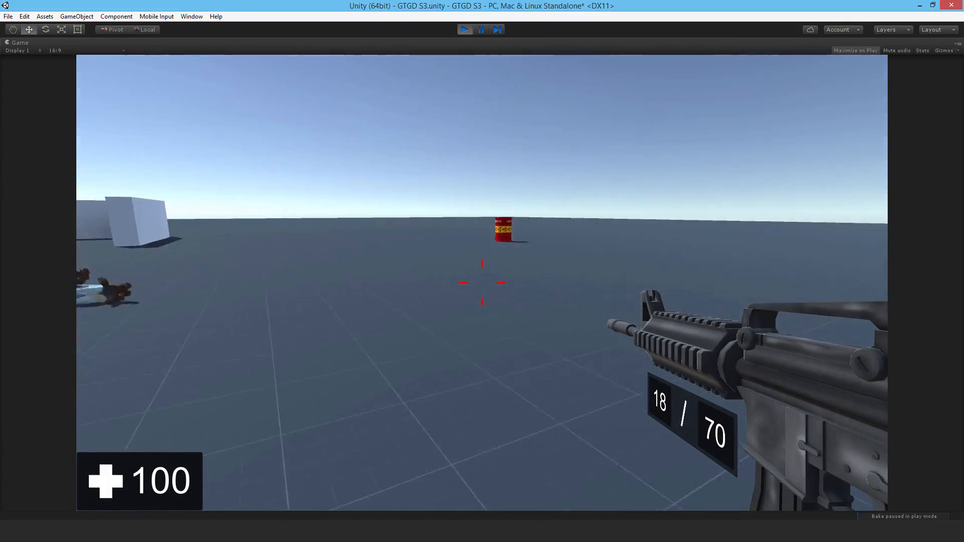
pyautogui.press('w')
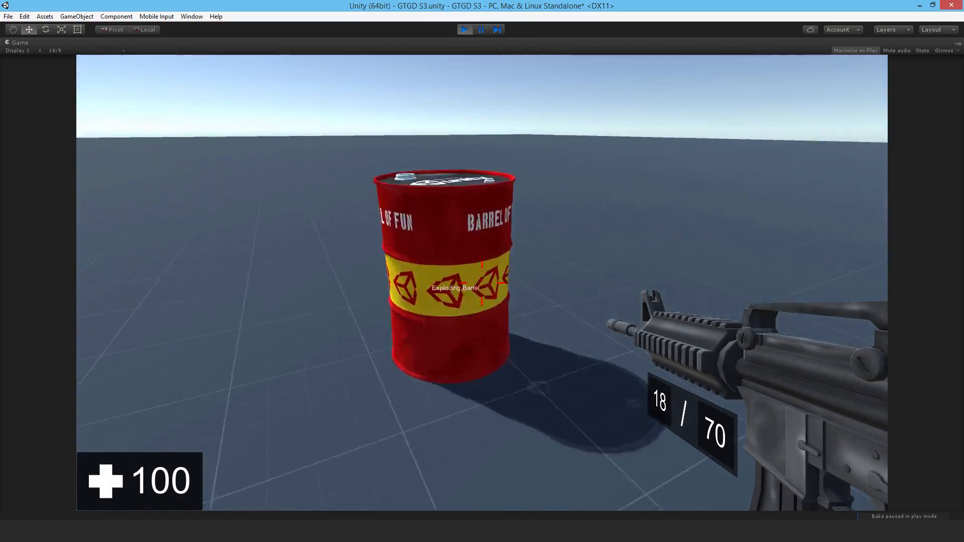
pyautogui.press('w')
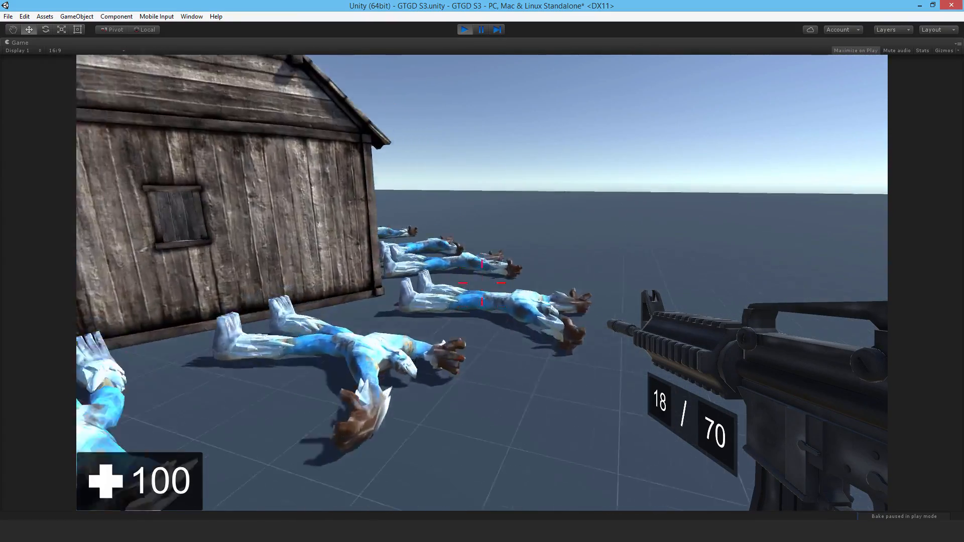
pyautogui.press('w')
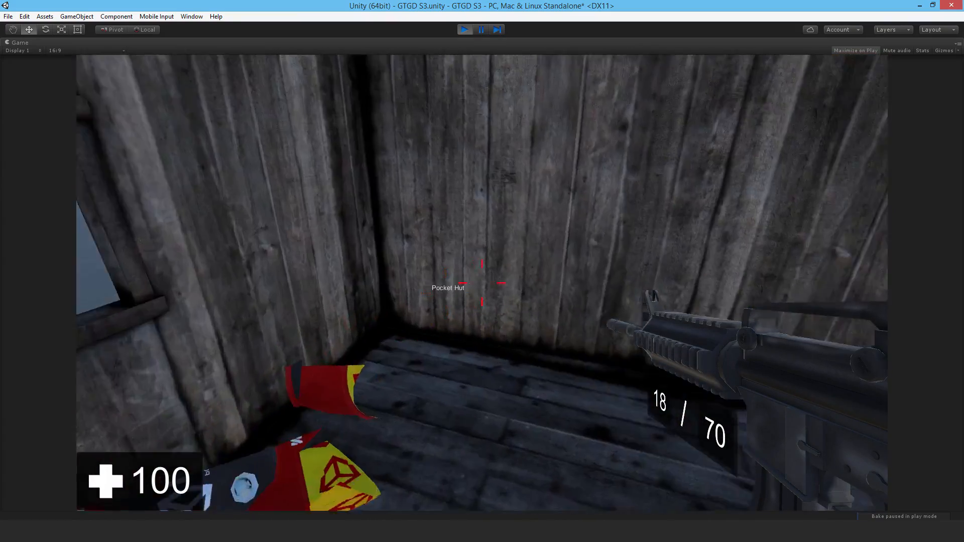
pyautogui.press('i')
pyautogui.click(484, 249)
pyautogui.click(481, 283)
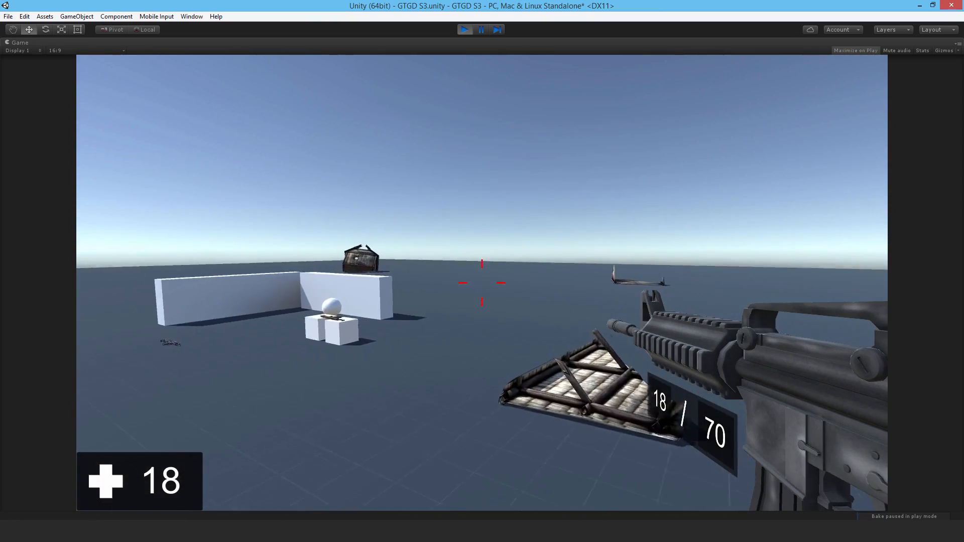
# Walk and jump around the level to look over the area of the scattered hut shards
pyautogui.press('w')
pyautogui.press('space')
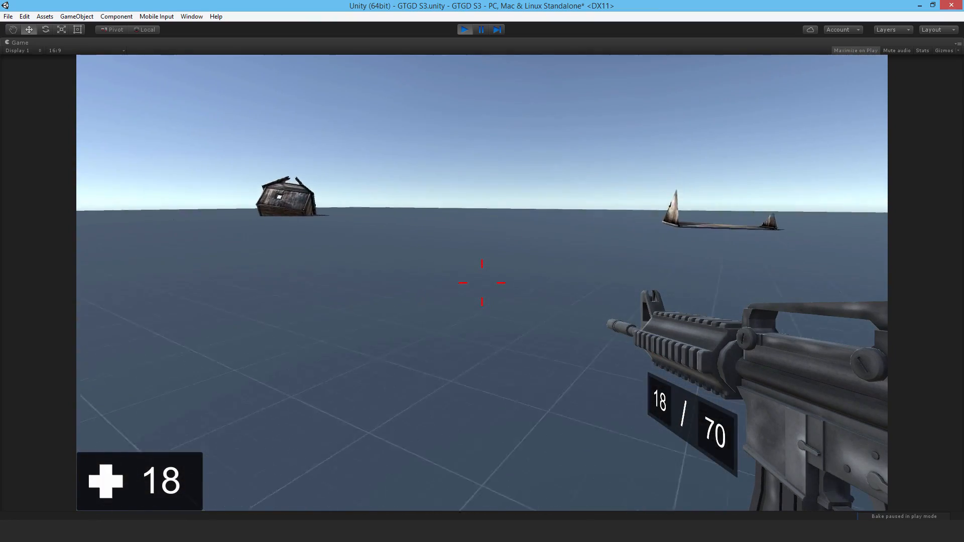
pyautogui.press('w')
pyautogui.press('space')
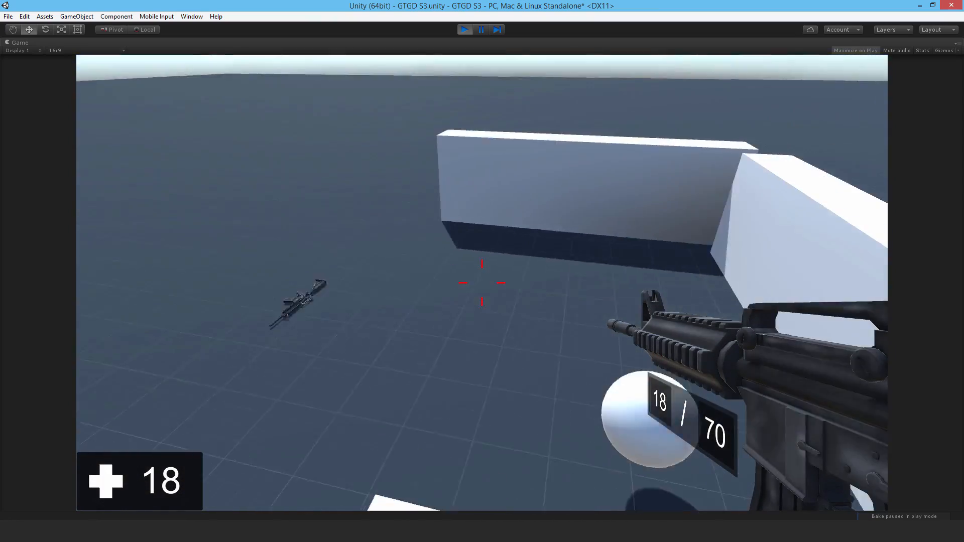
pyautogui.press('w')
pyautogui.press('space')
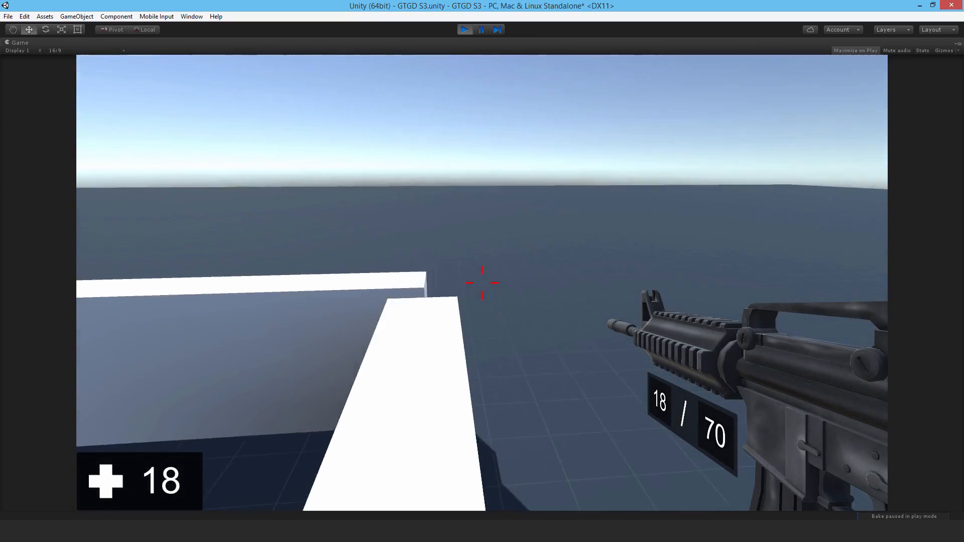
pyautogui.press('w')
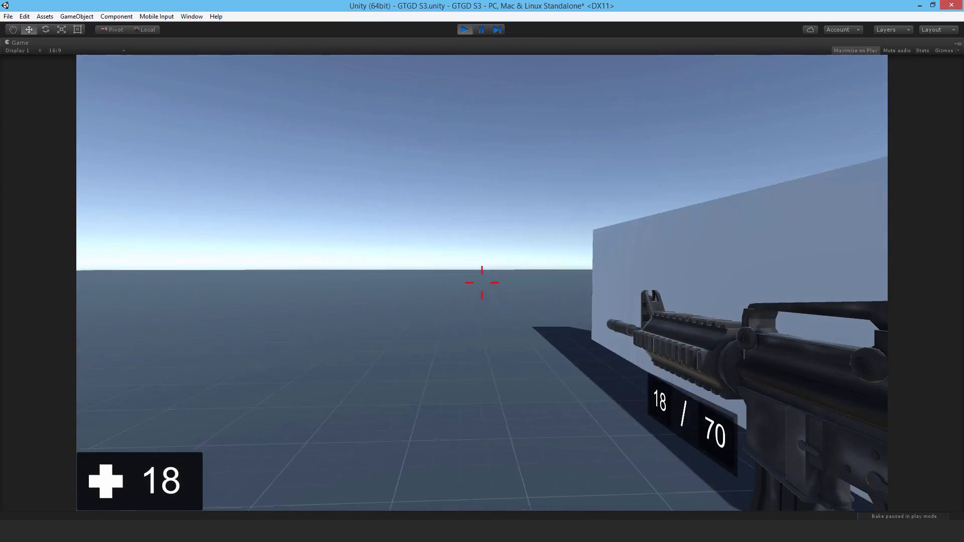